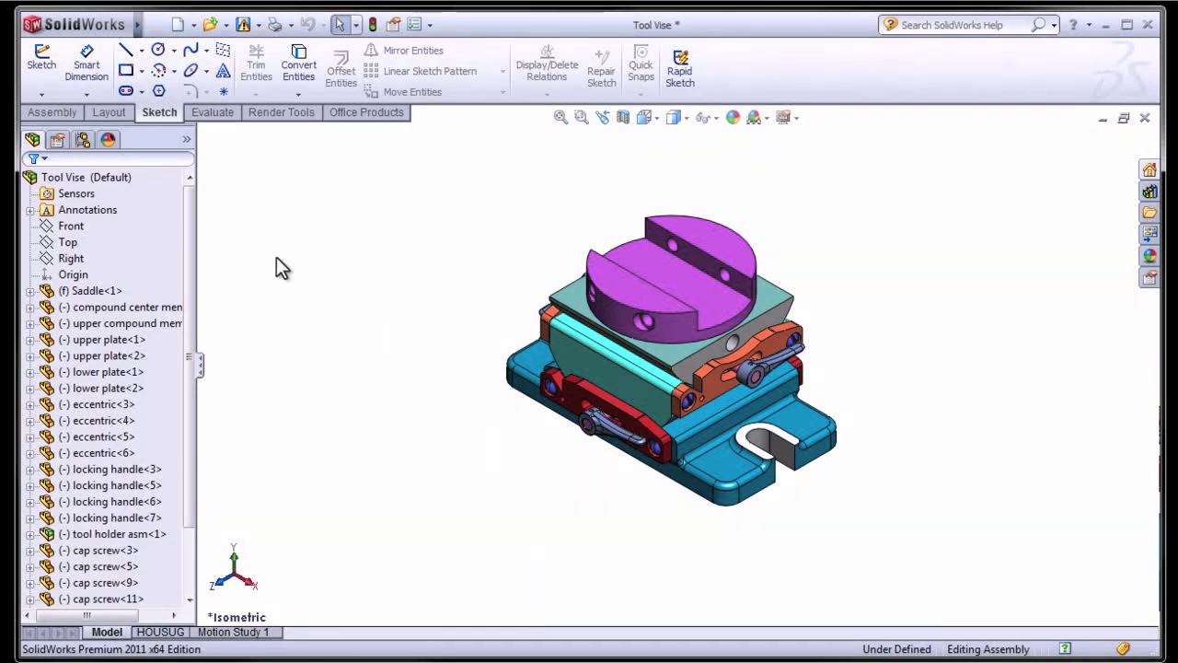
# Open the ConfigurationManager and expand Default [ Tool Vise ] to reveal ExplView1
pyautogui.click(82, 139)
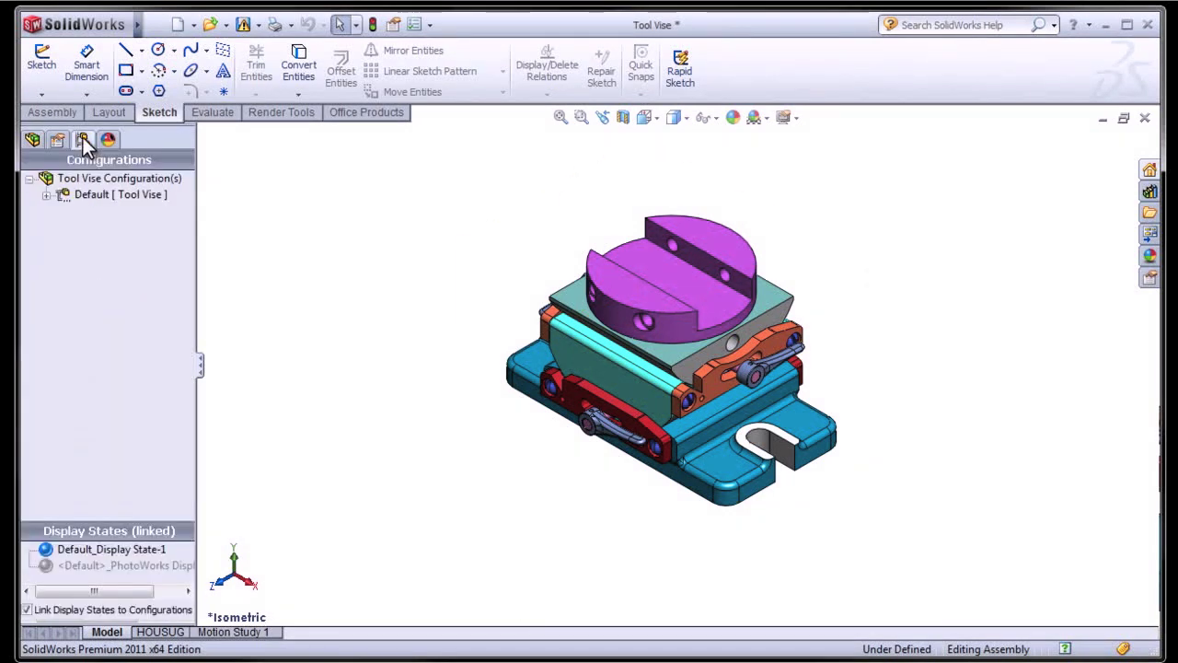
pyautogui.click(66, 197)
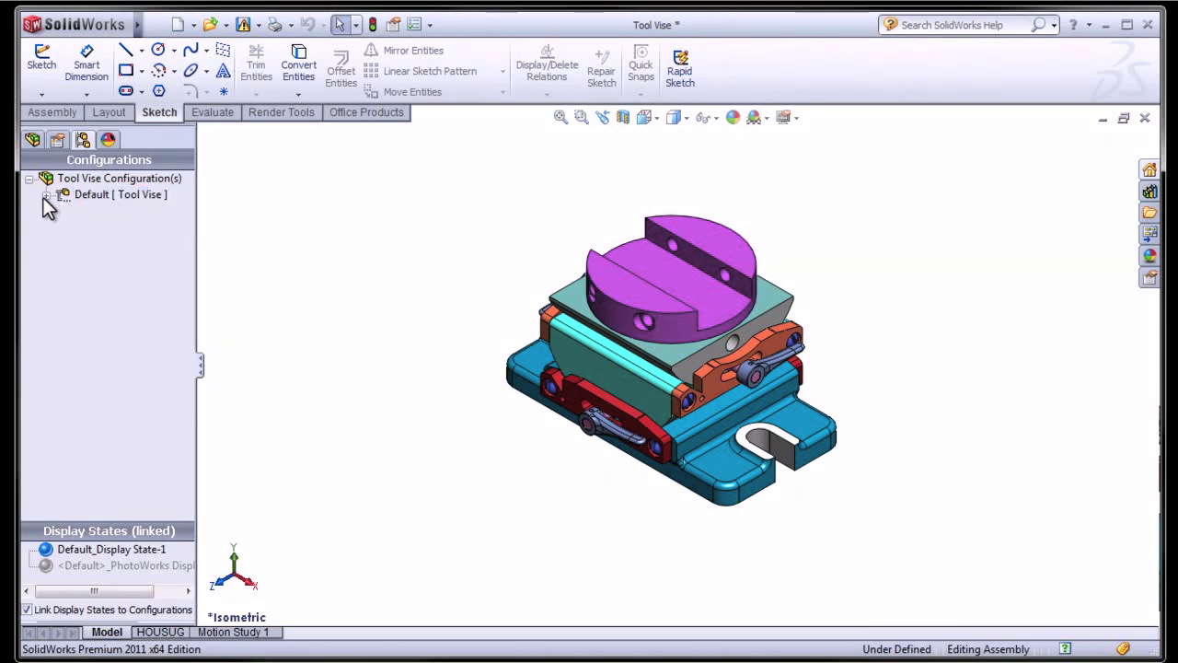
pyautogui.click(46, 195)
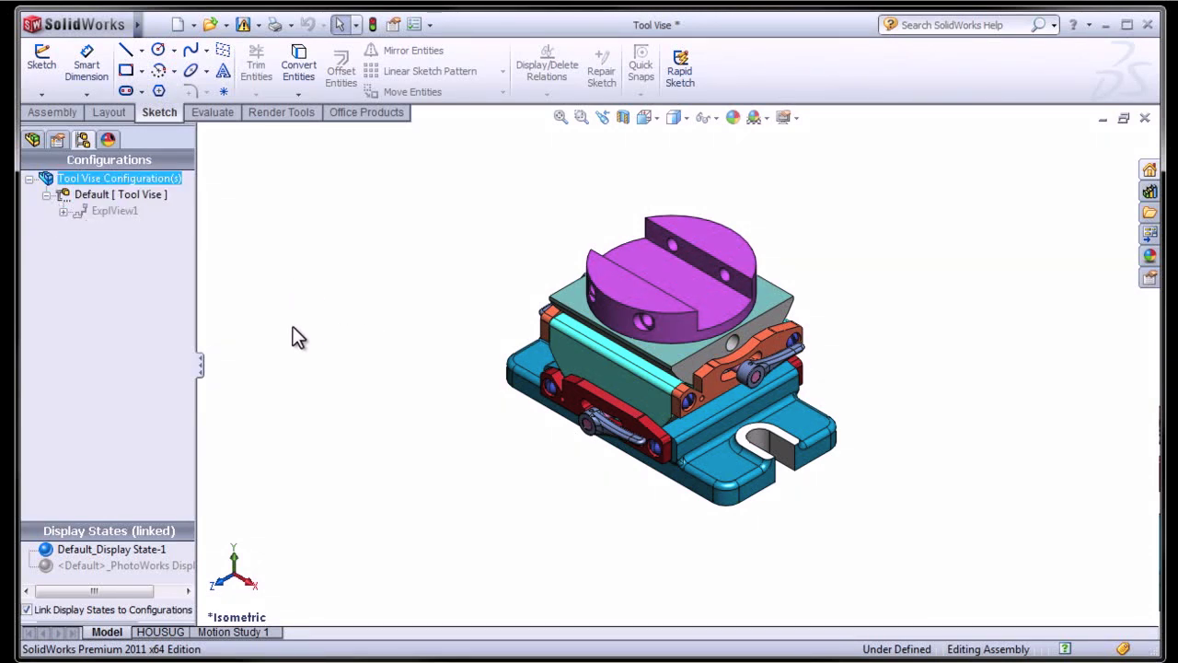
# Open Motion Study 1 and browse the upper compound member, Saddle and upper plate<1> rows
pyautogui.click(234, 631)
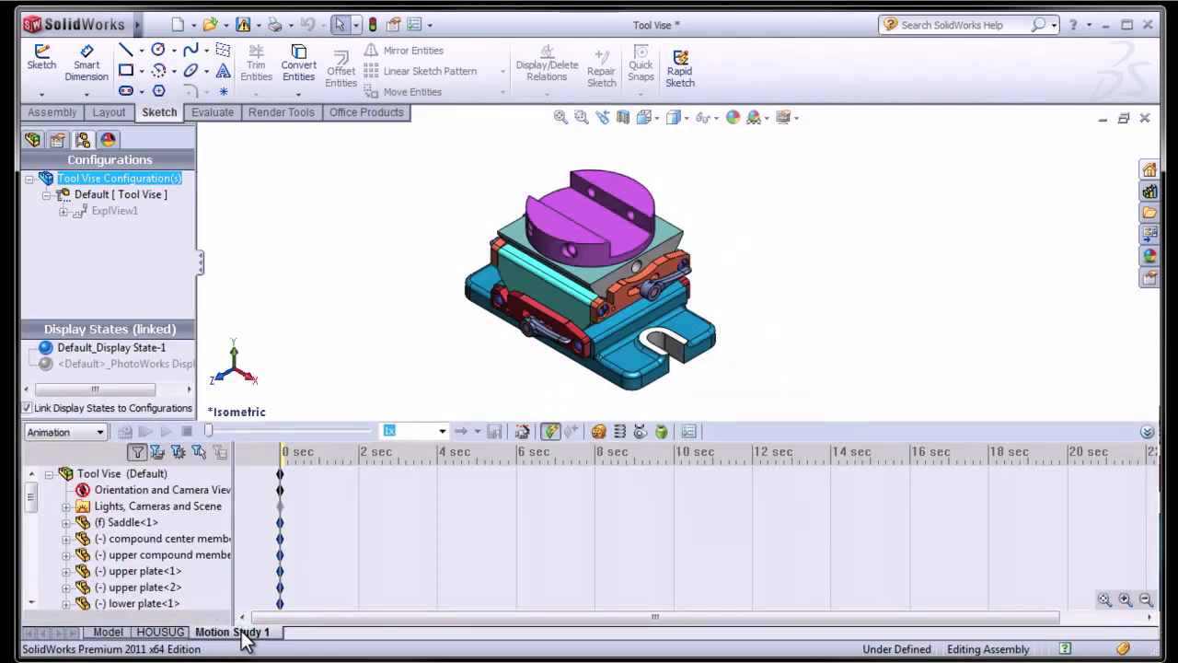
pyautogui.click(261, 556)
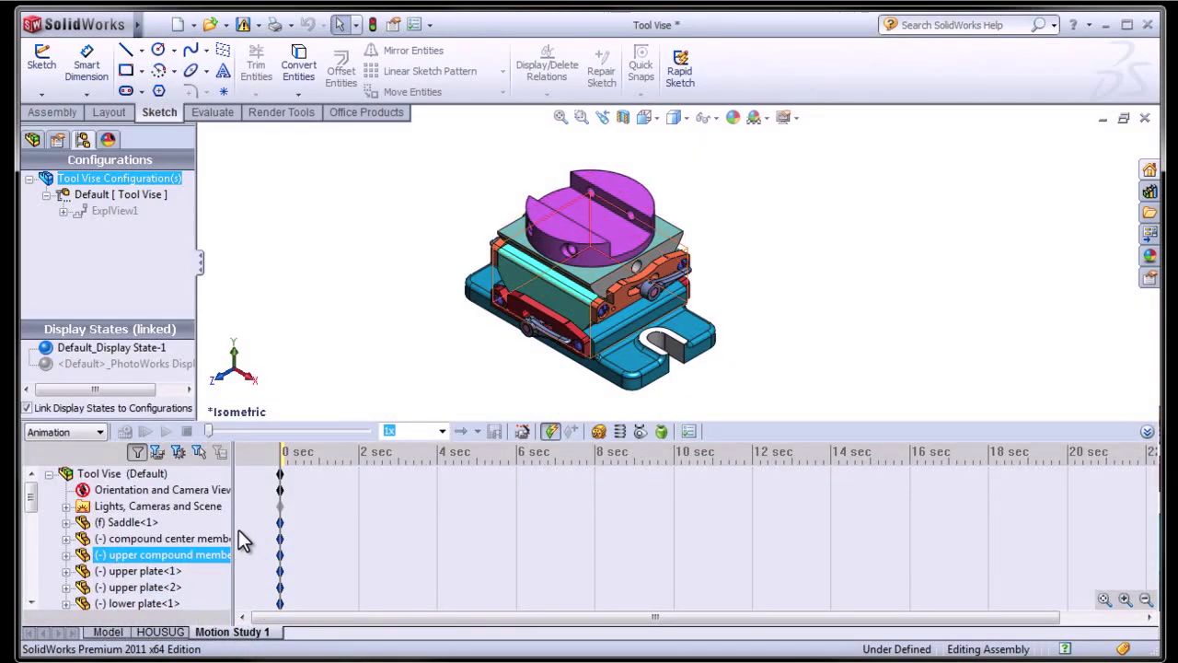
pyautogui.click(124, 522)
pyautogui.click(105, 571)
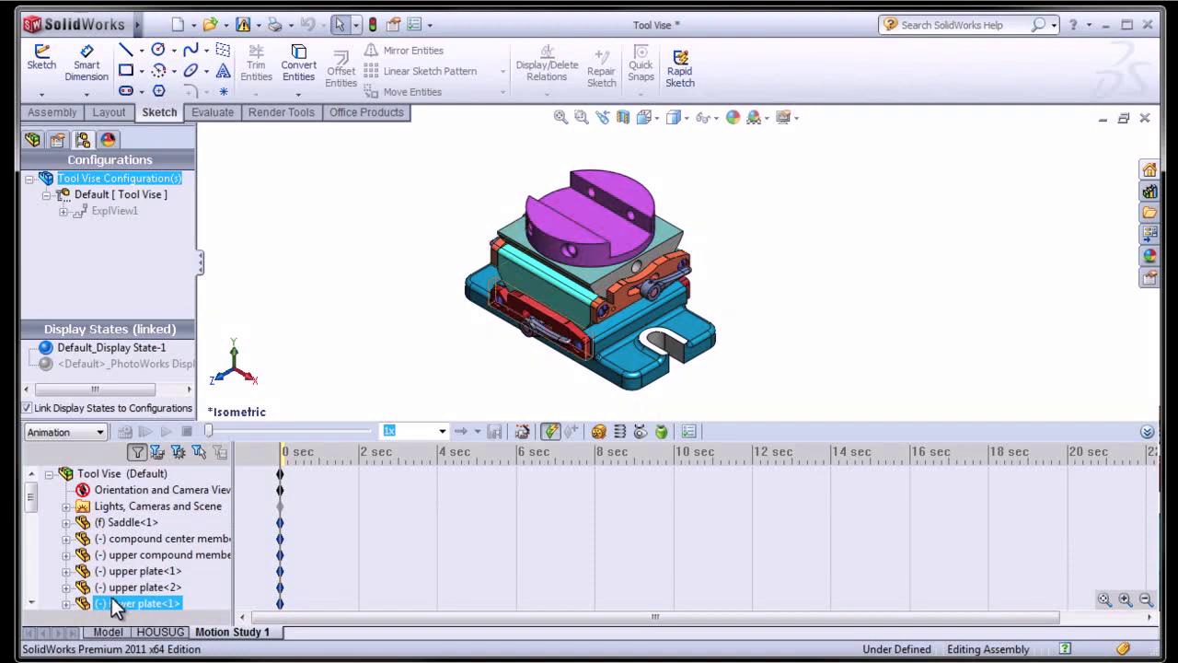
pyautogui.click(32, 139)
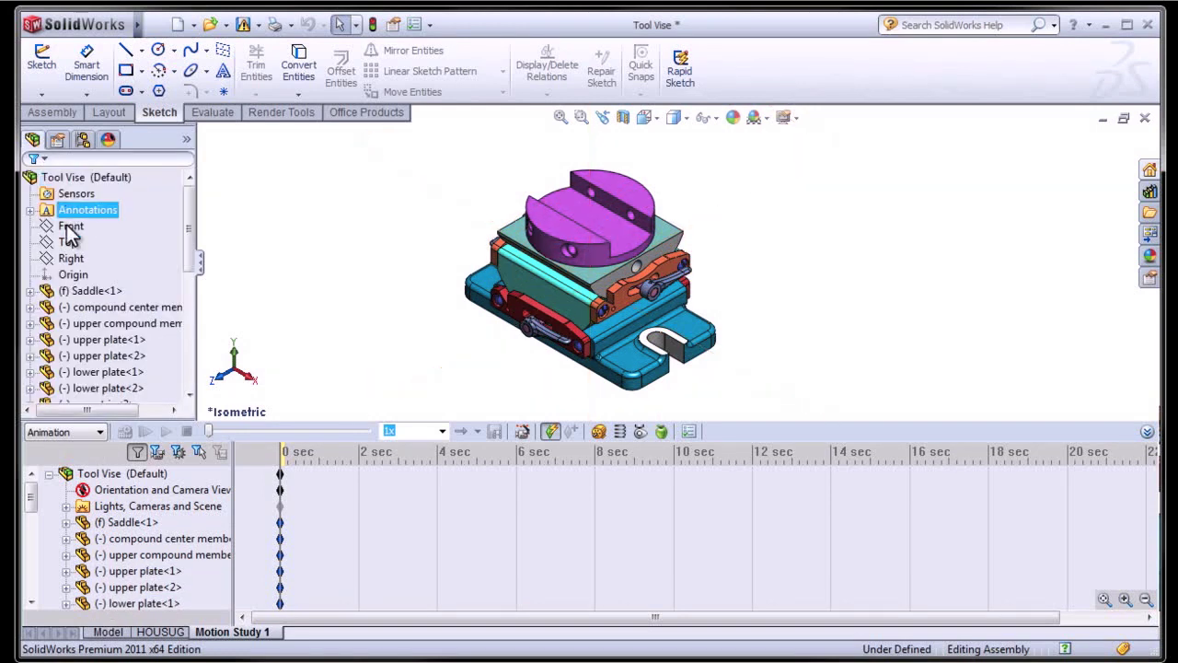
# Locate lower plate<2>, the Tool Vise assembly, Lights, Cameras and Scene, and DerivedLPattern2 in the tree
pyautogui.click(105, 389)
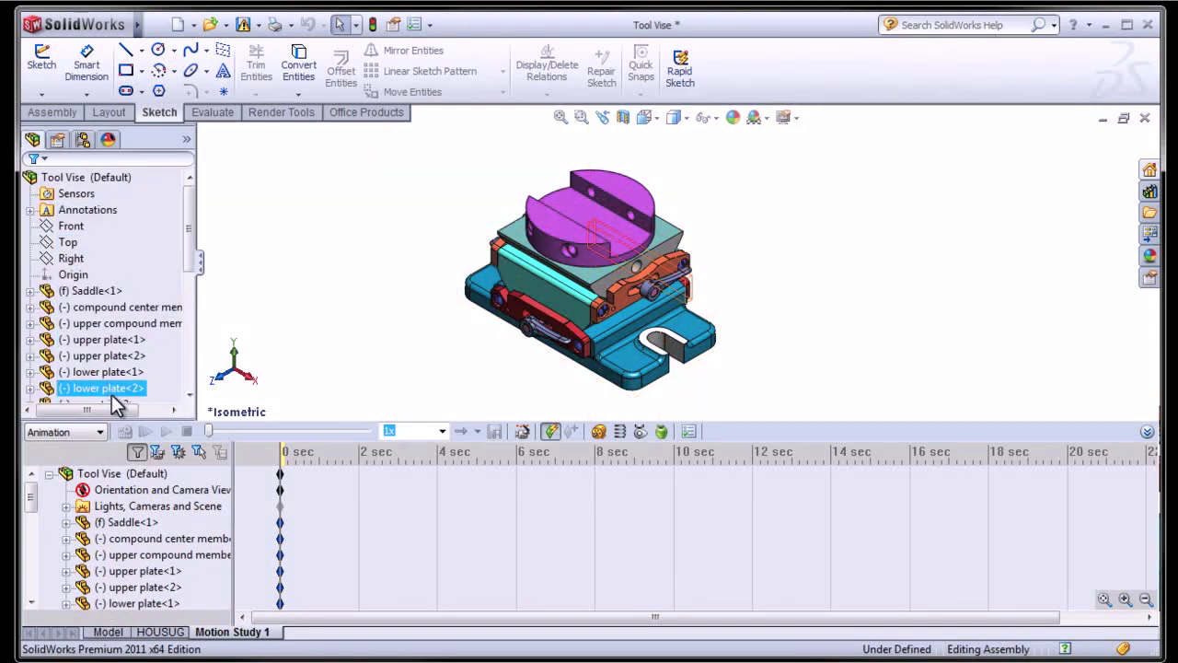
pyautogui.click(97, 473)
pyautogui.click(125, 507)
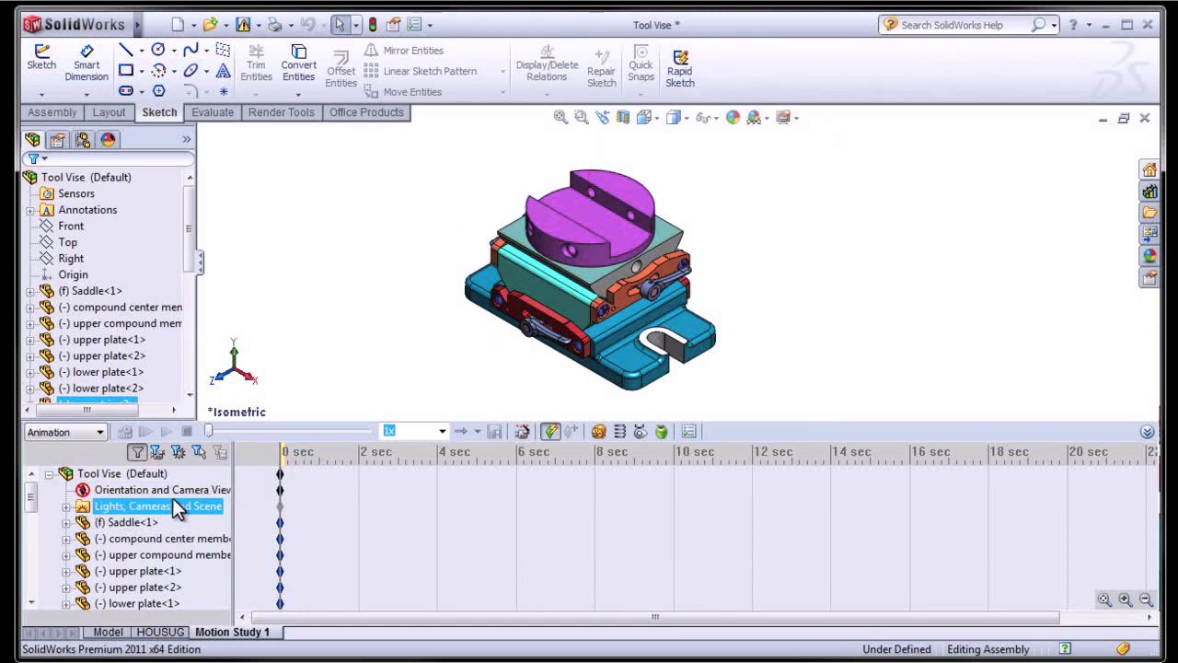
pyautogui.click(81, 492)
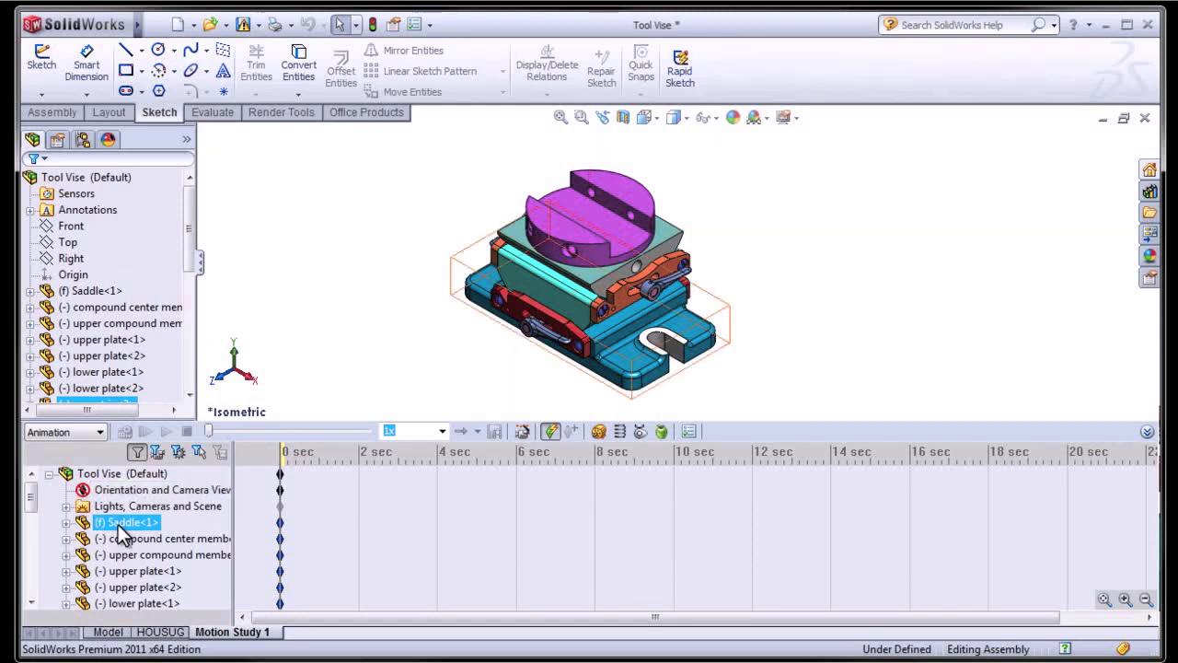
pyautogui.moveTo(31, 500)
pyautogui.mouseDown()
pyautogui.moveTo(36, 578)
pyautogui.moveTo(34, 497)
pyautogui.mouseUp()
pyautogui.click(89, 555)
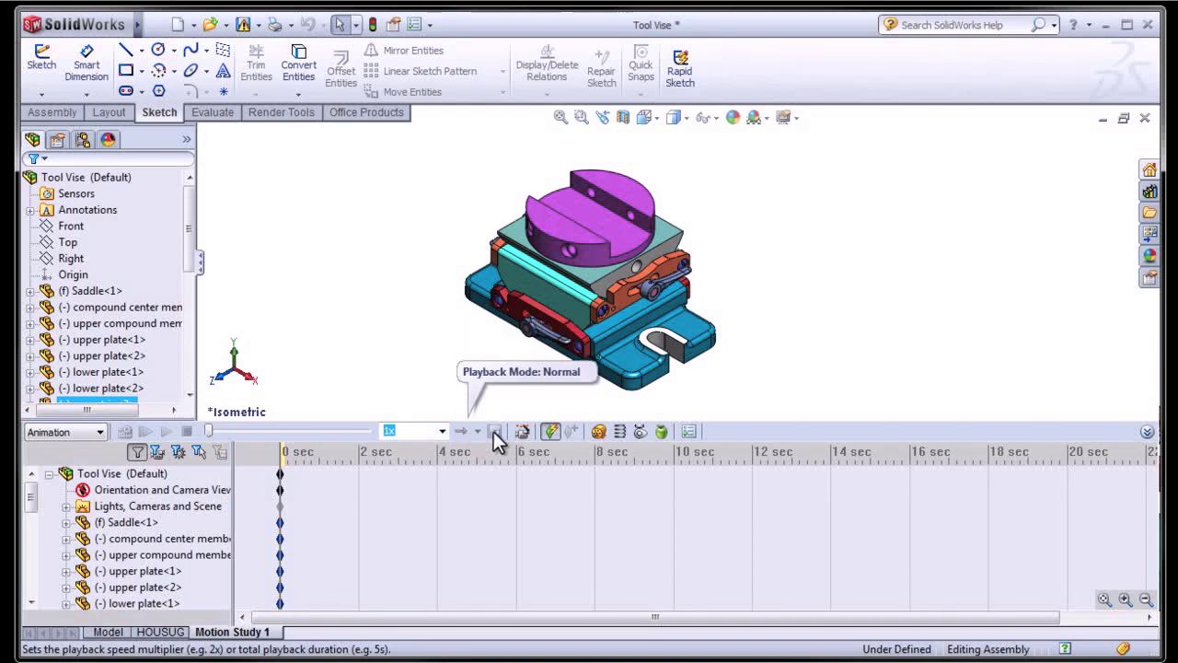
# Turn on automatic keyframe recording and check the Saddle, Tool Vise and lower plate<1> rows
pyautogui.click(550, 437)
pyautogui.click(492, 524)
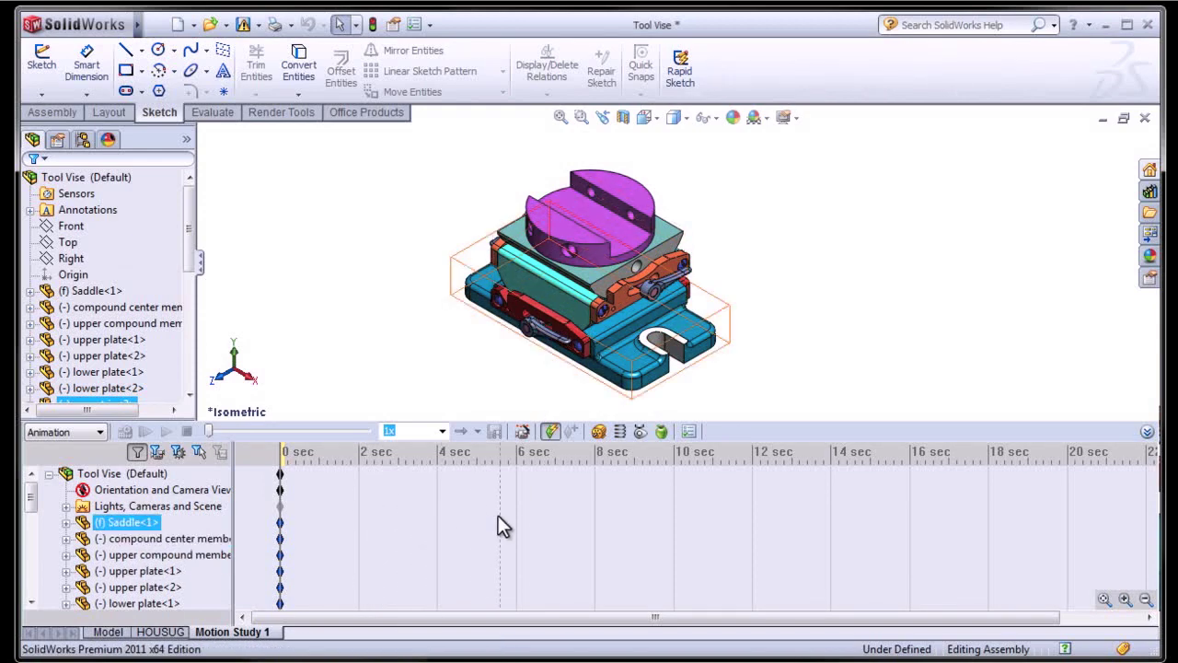
pyautogui.click(516, 516)
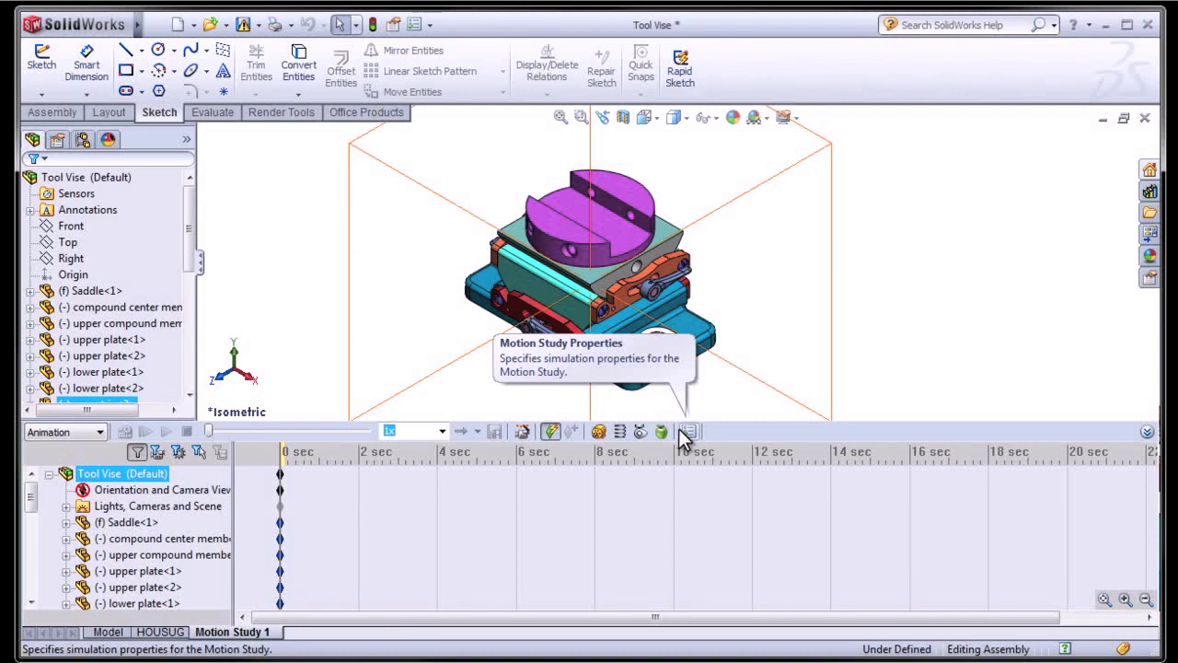
pyautogui.click(534, 309)
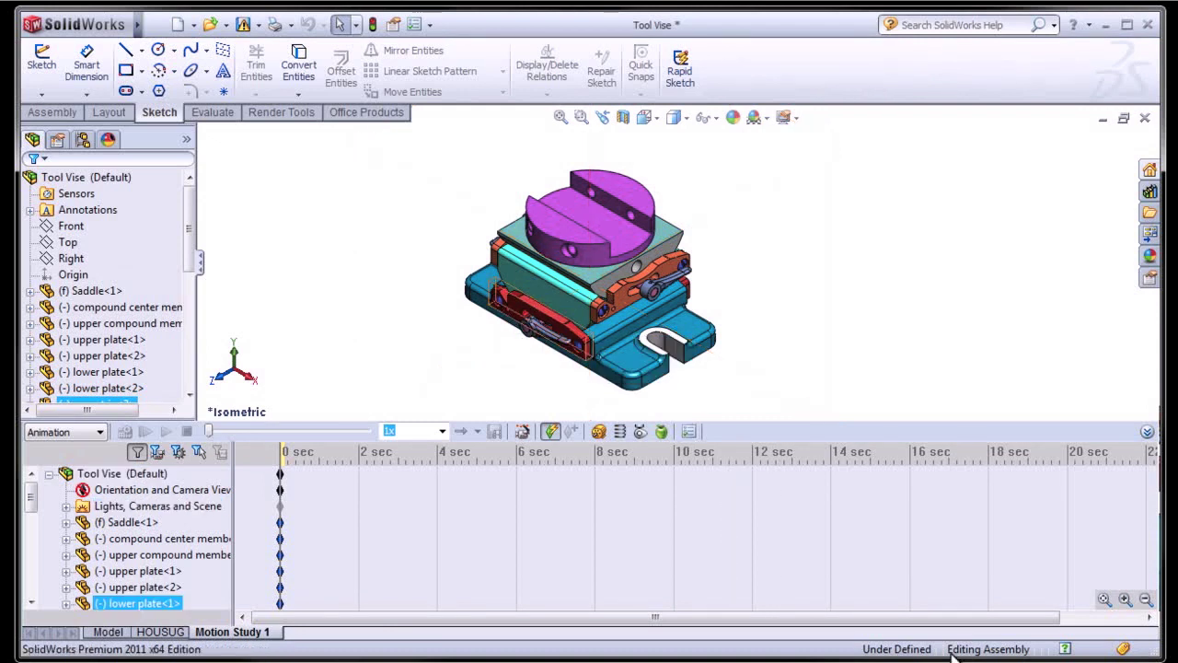
pyautogui.click(366, 600)
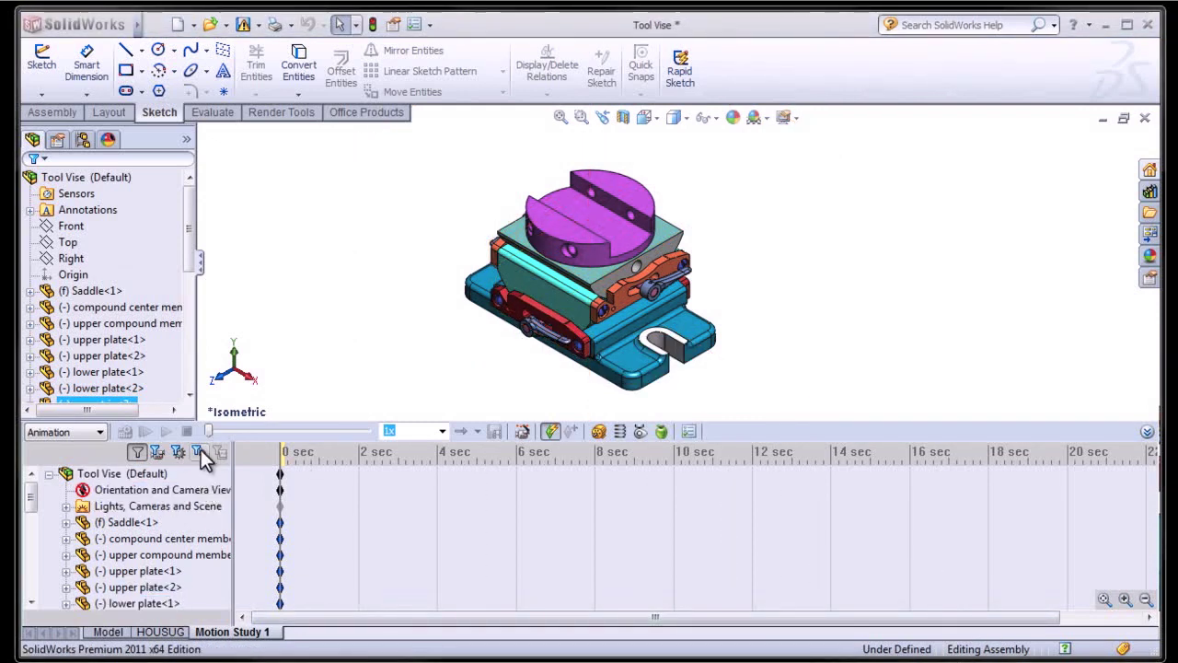
# Create a Rotate model animation about the Y-axis lasting 8 seconds, deleting all existing paths
pyautogui.click(523, 431)
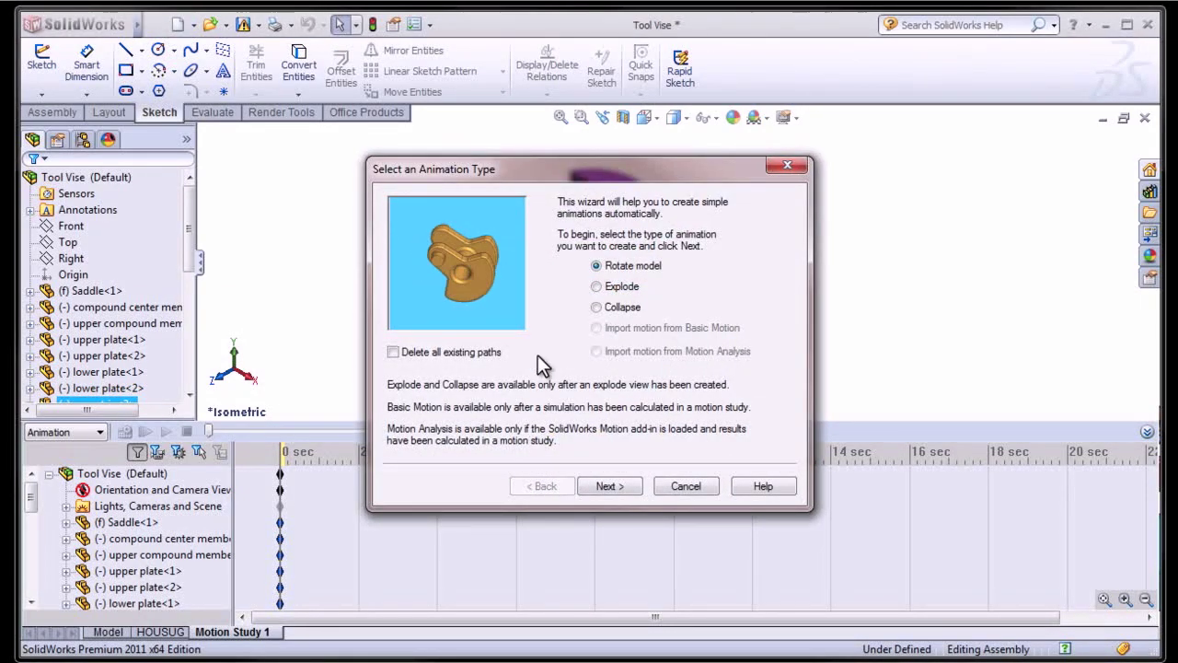
pyautogui.click(393, 353)
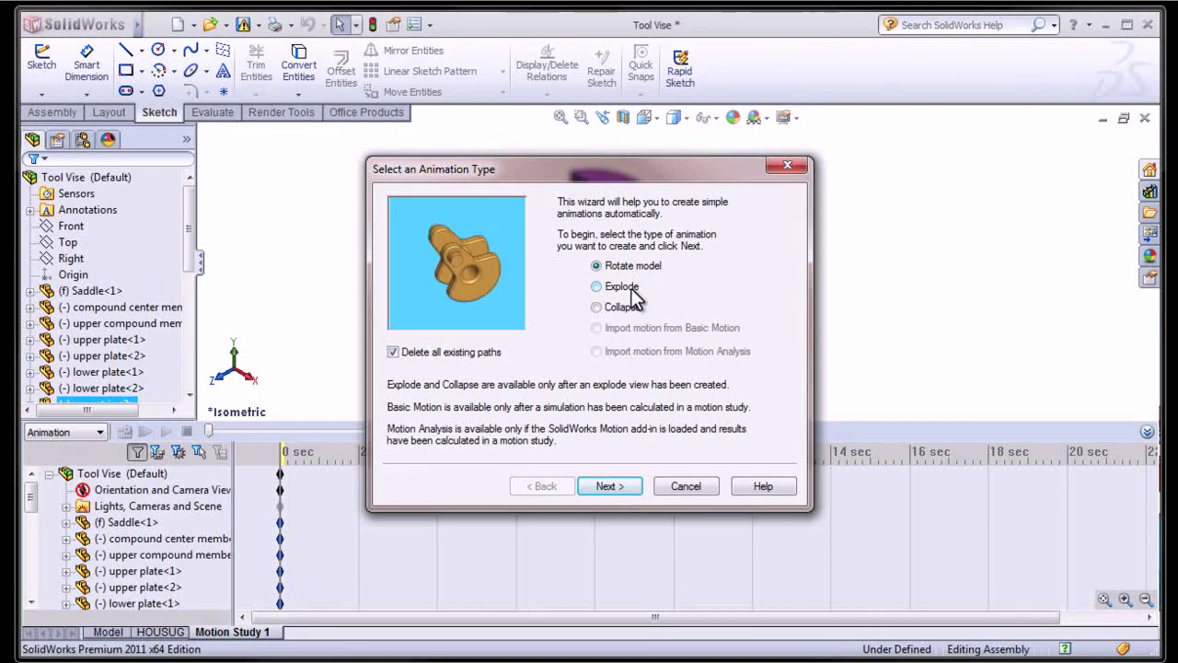
pyautogui.click(613, 489)
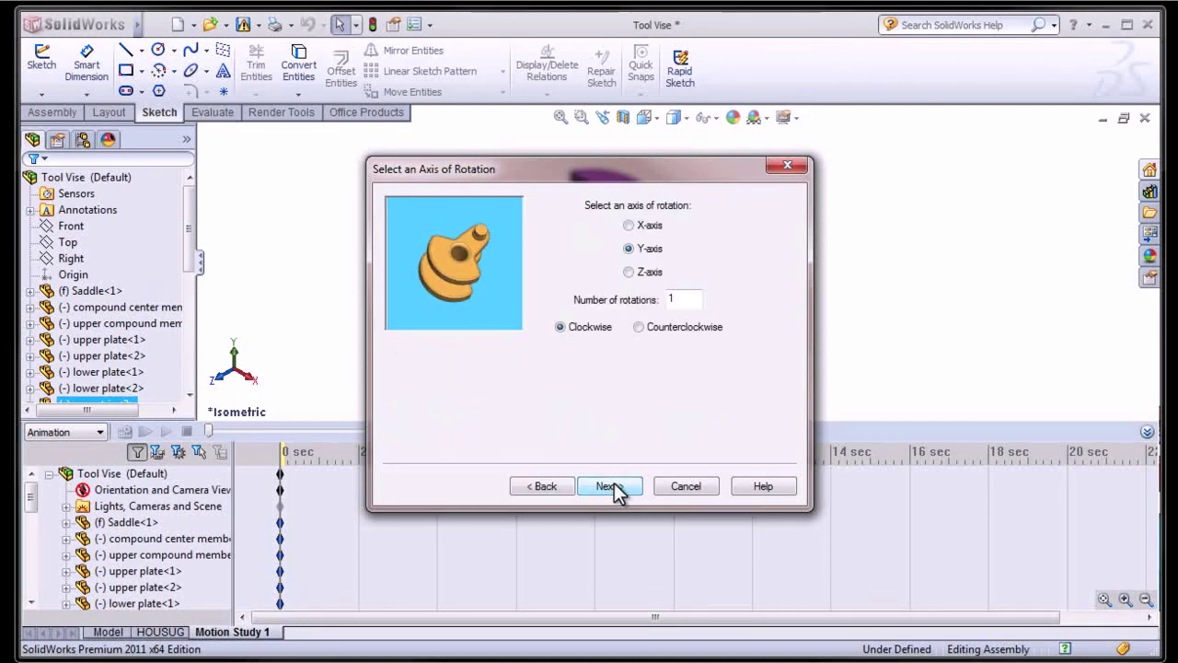
pyautogui.click(645, 227)
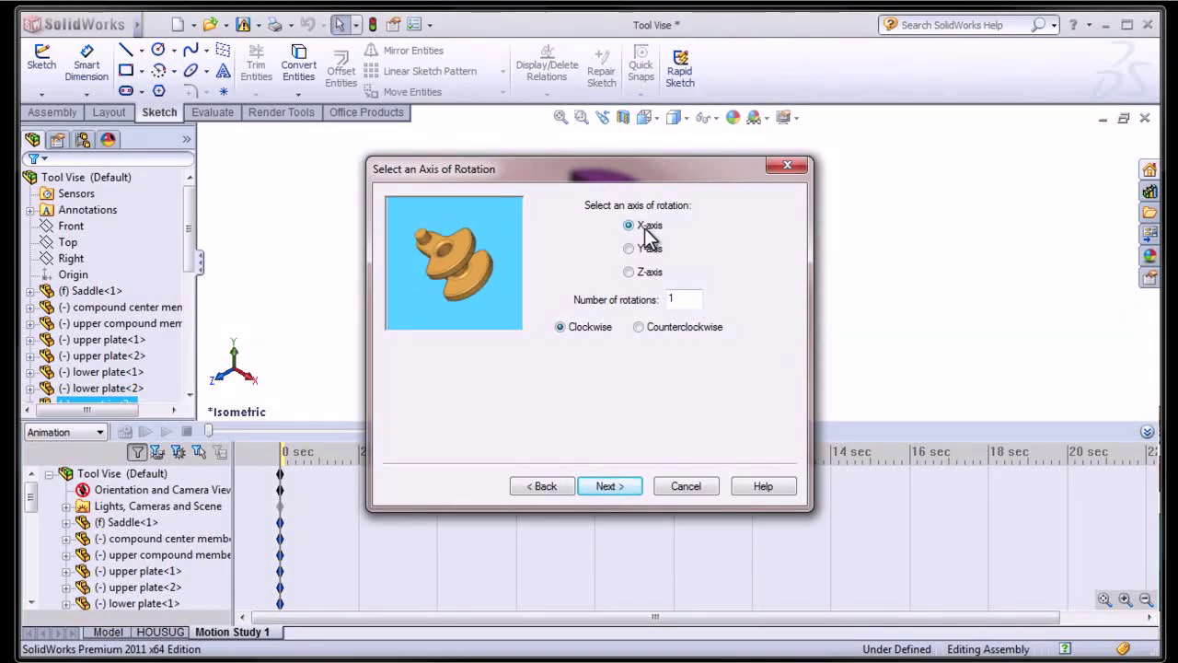
pyautogui.click(641, 249)
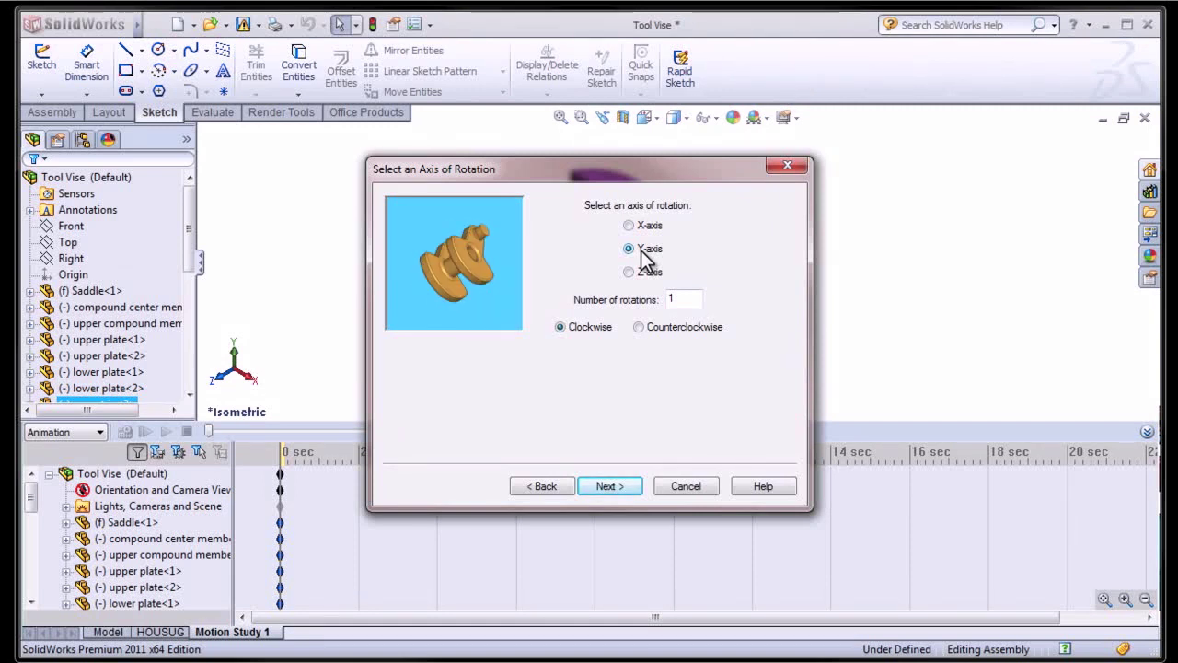
pyautogui.click(644, 276)
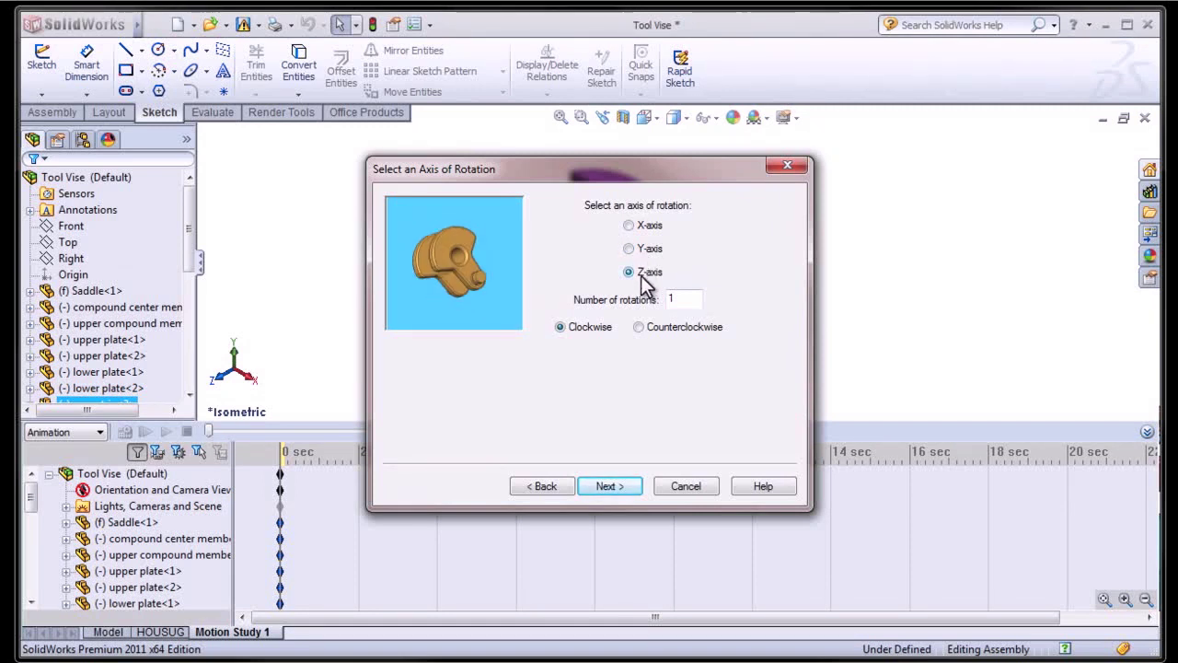
pyautogui.click(645, 248)
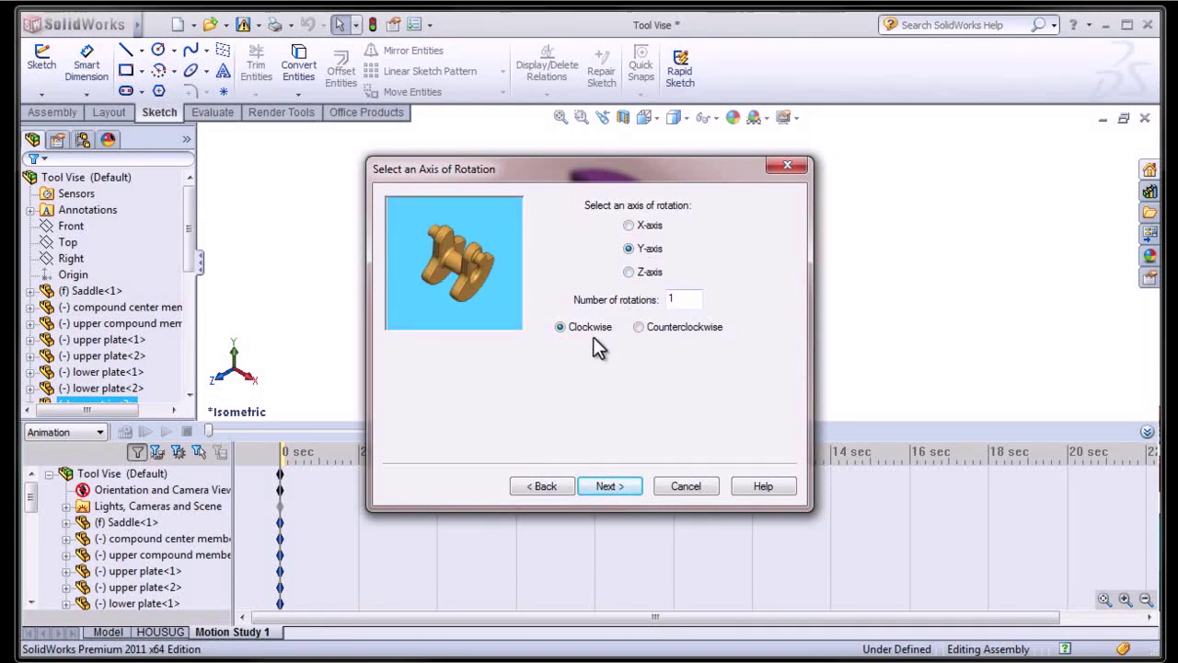
pyautogui.click(608, 486)
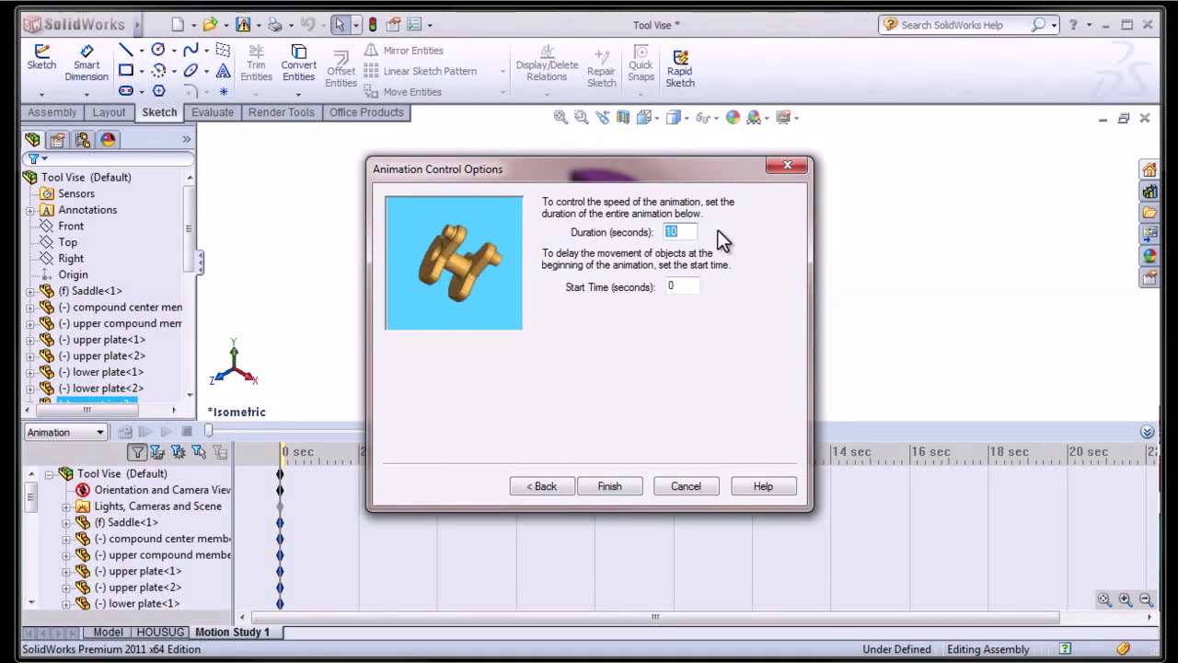
pyautogui.write('8')
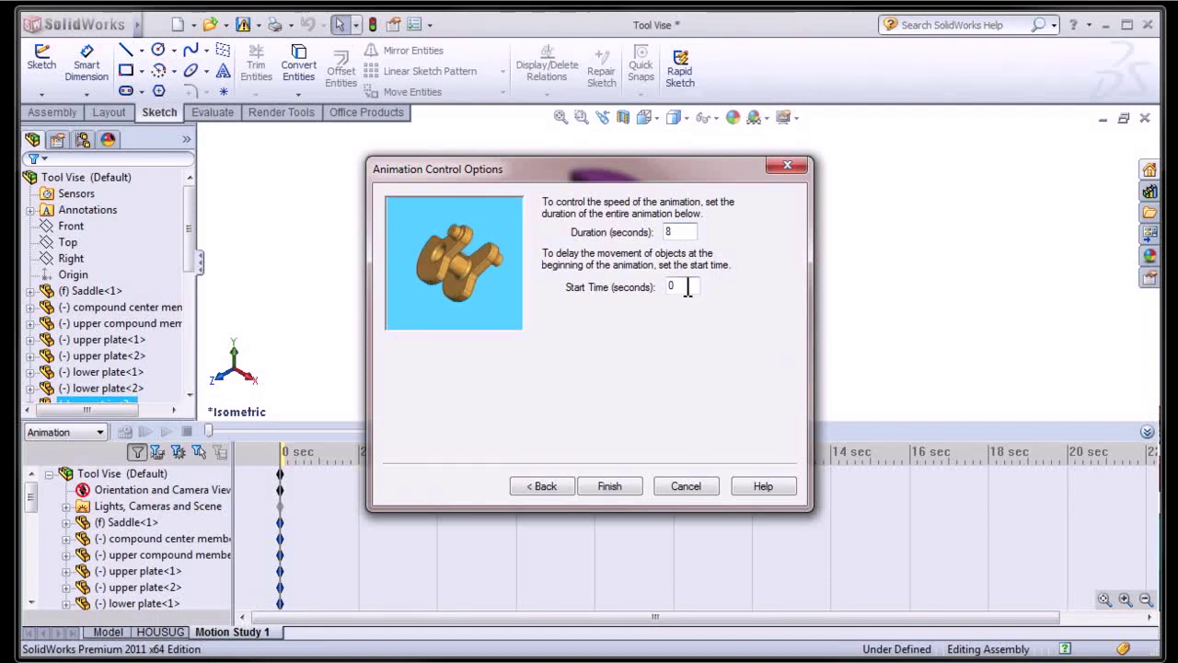
pyautogui.click(615, 488)
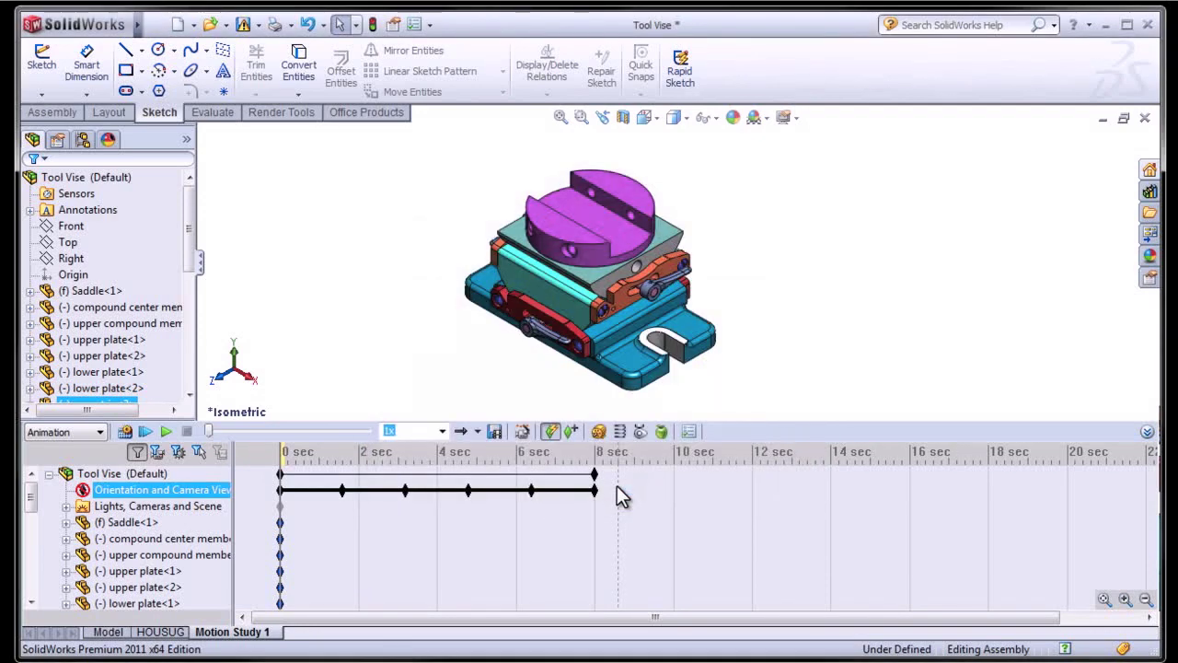
# Review the new rotation keys on the Orientation and Camera Views track, then restart the Animation Wizard
pyautogui.click(135, 492)
pyautogui.click(623, 522)
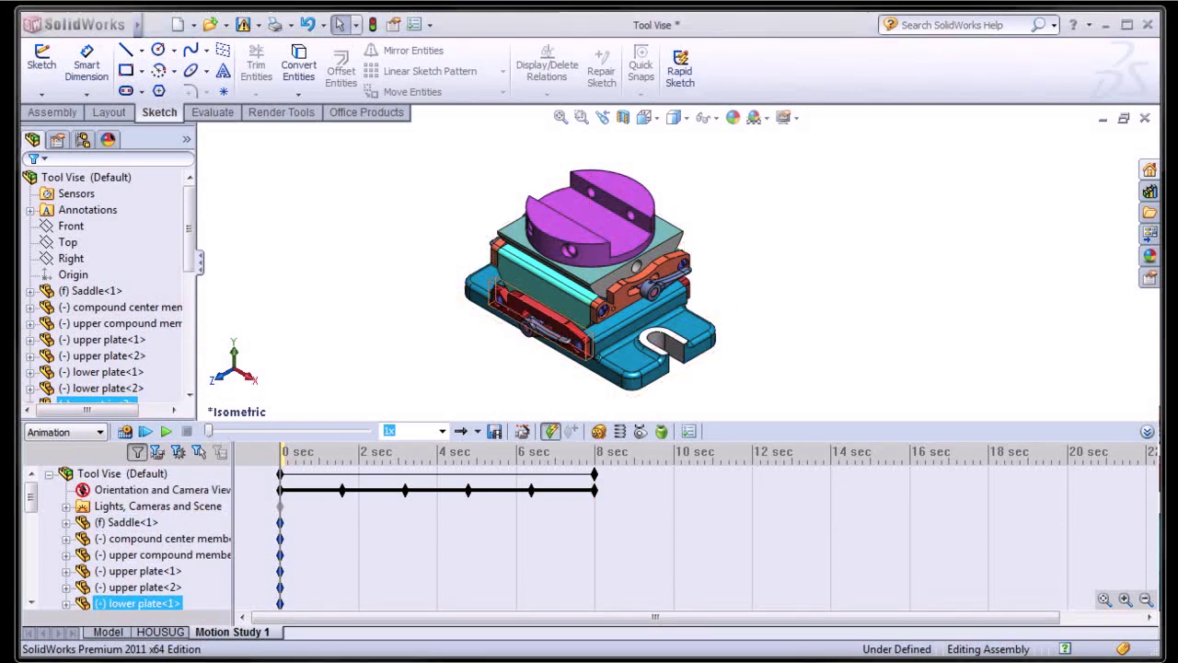
pyautogui.click(619, 477)
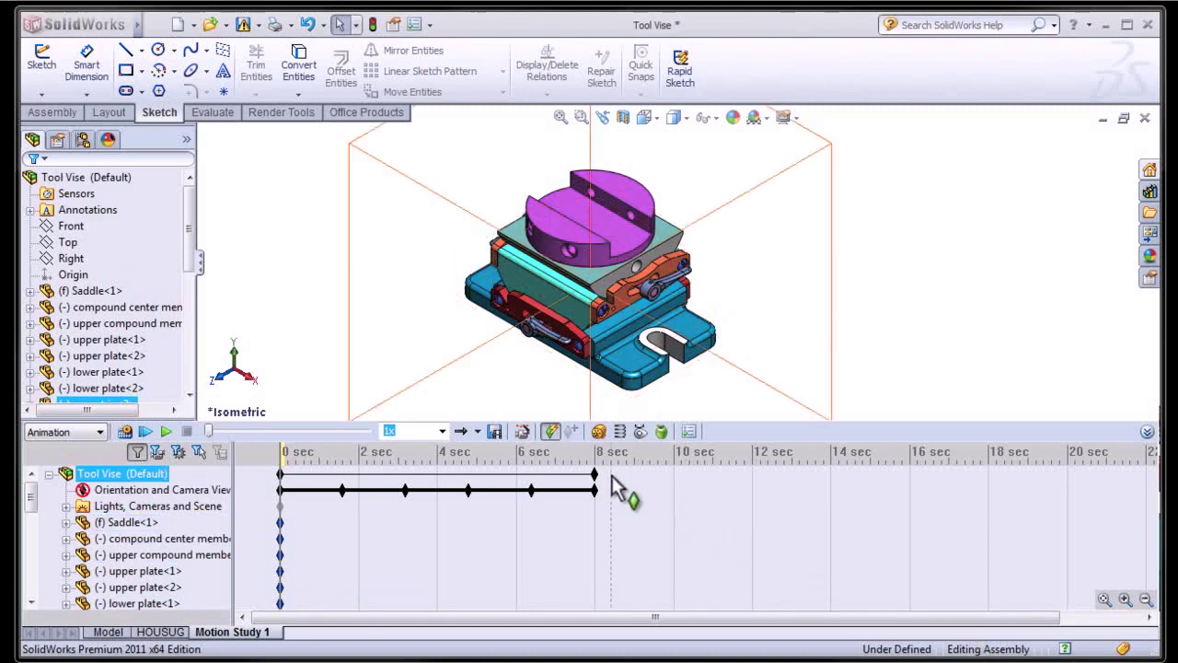
pyautogui.click(522, 432)
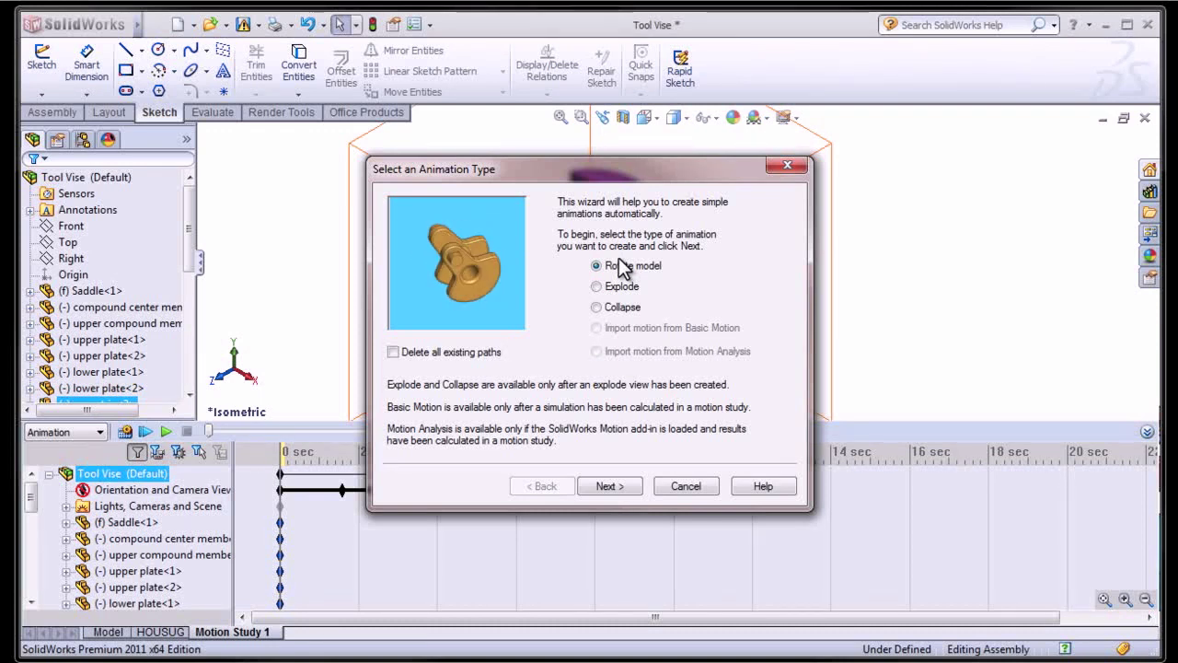
# Choose Explode with an 8-second duration starting at 9 seconds and finish the wizard
pyautogui.click(623, 289)
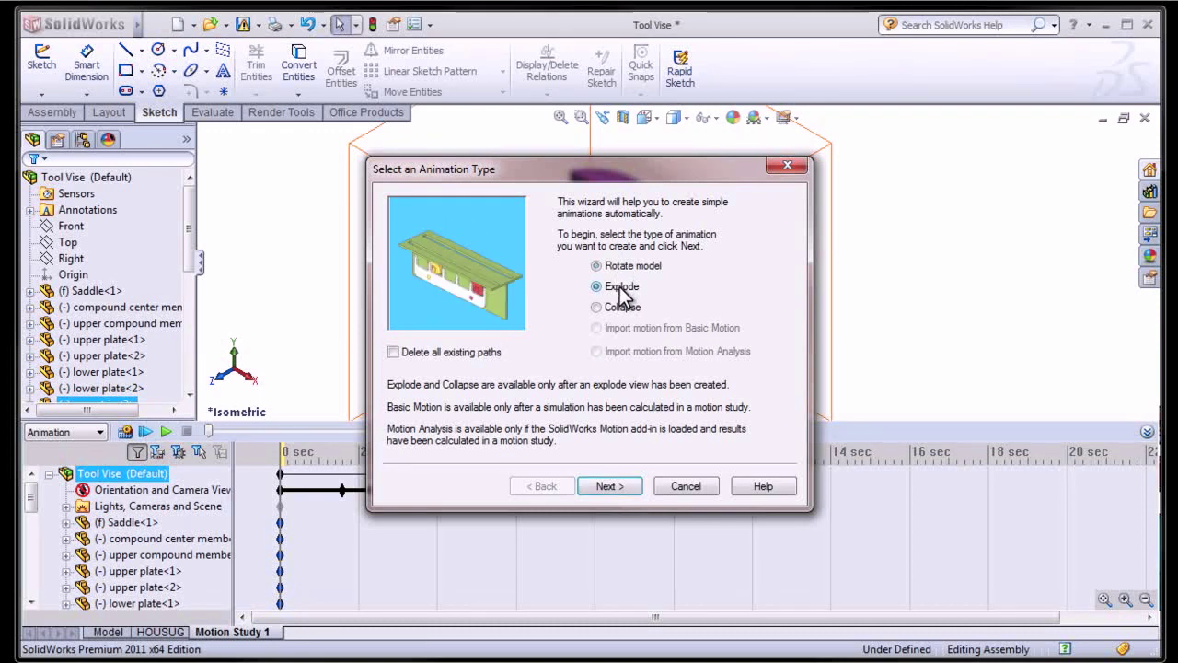
pyautogui.click(610, 488)
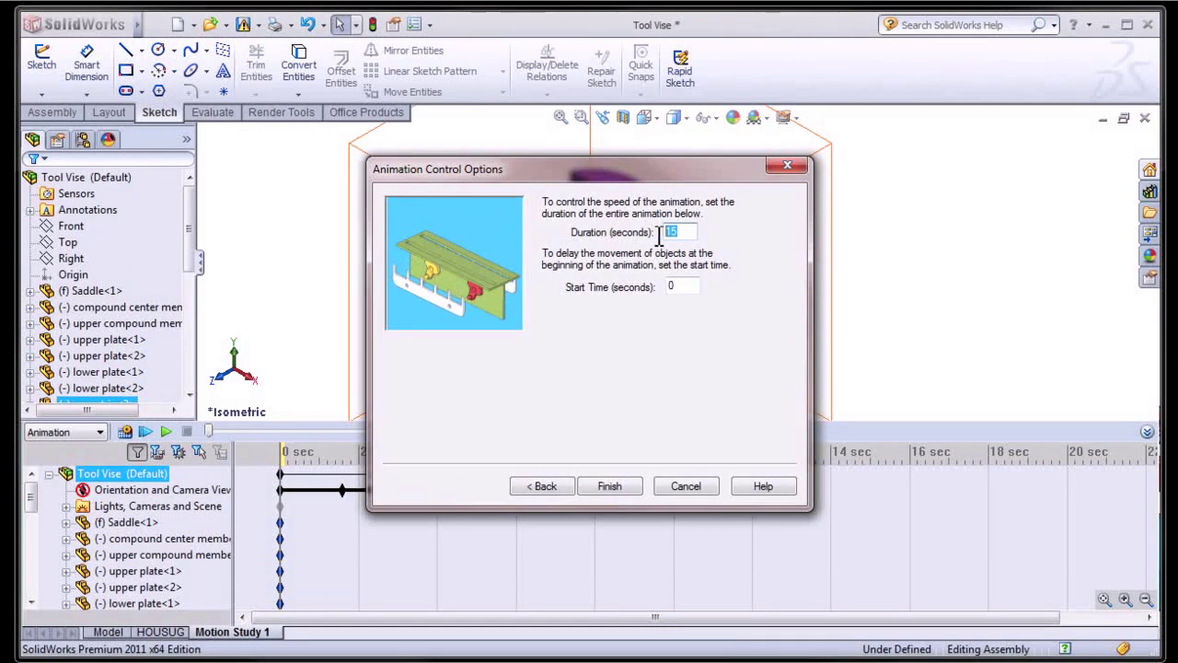
pyautogui.write('8')
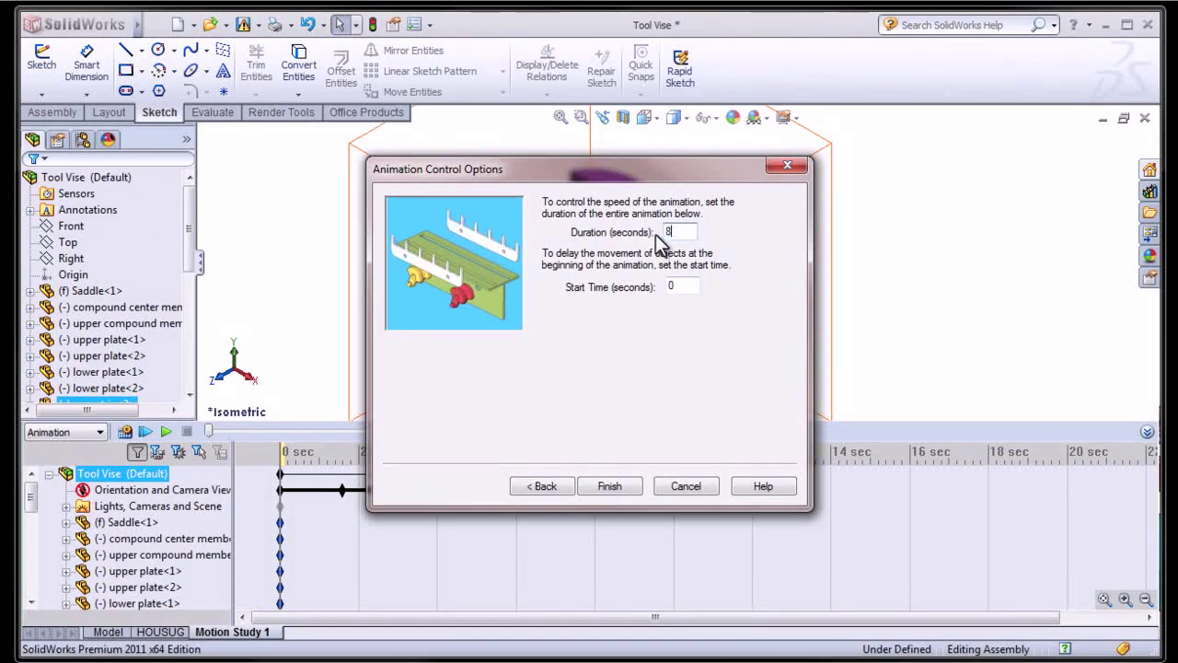
pyautogui.doubleClick(682, 286)
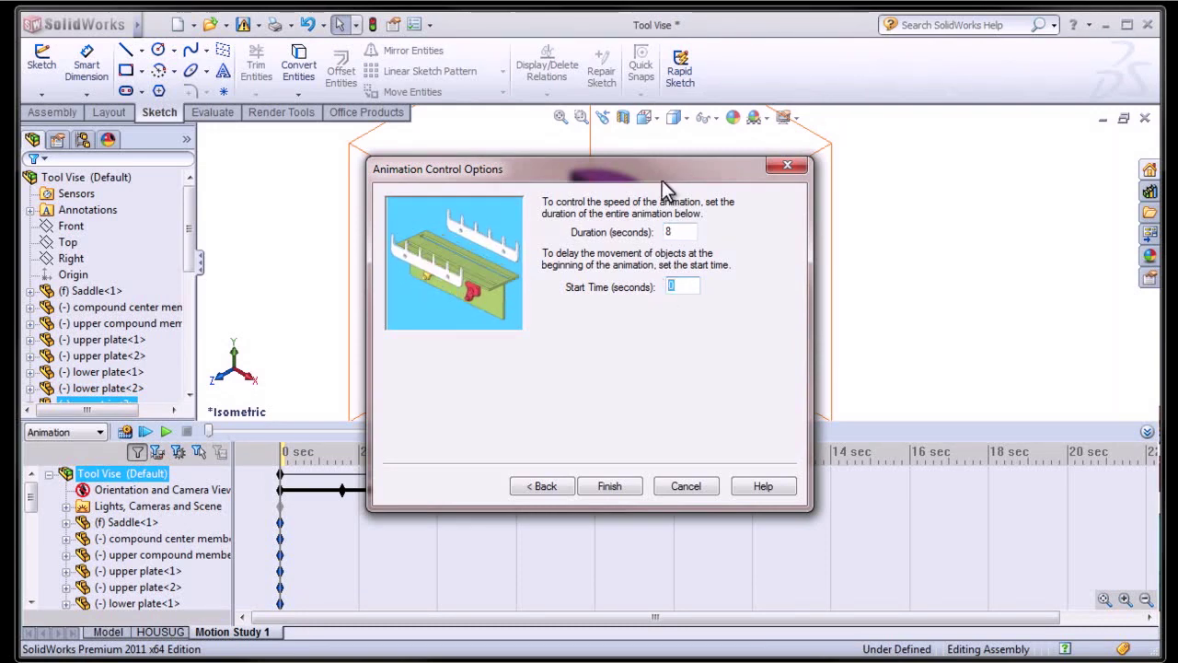
pyautogui.moveTo(658, 171); pyautogui.dragTo(490, 67)
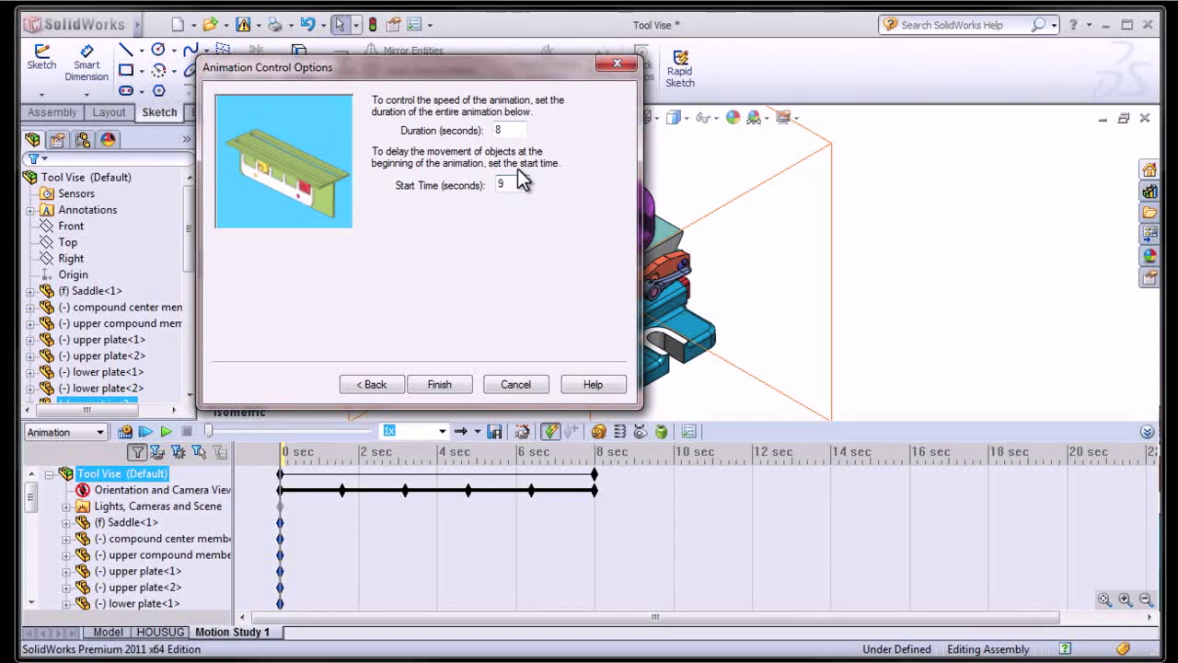
pyautogui.click(440, 387)
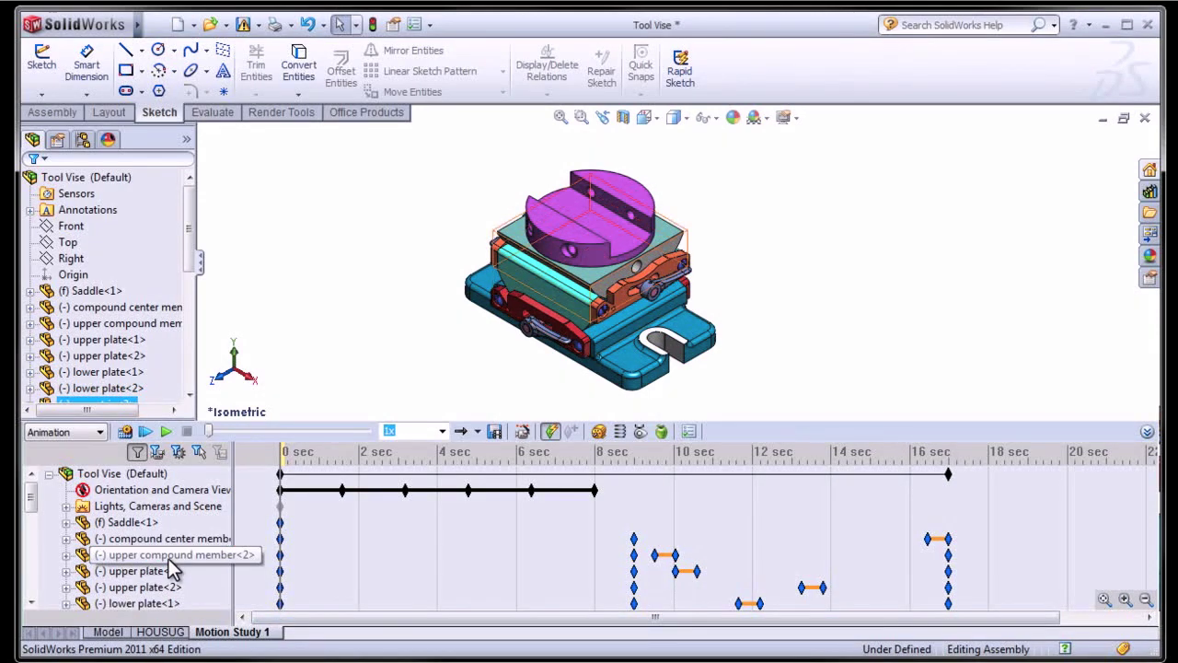
# Inspect the new explode keys on upper plate<2> and the upper compound member rows
pyautogui.scroll(-1, 35, 525)
pyautogui.moveTo(31, 521)
pyautogui.mouseDown()
pyautogui.moveTo(32, 584)
pyautogui.moveTo(37, 512)
pyautogui.mouseUp()
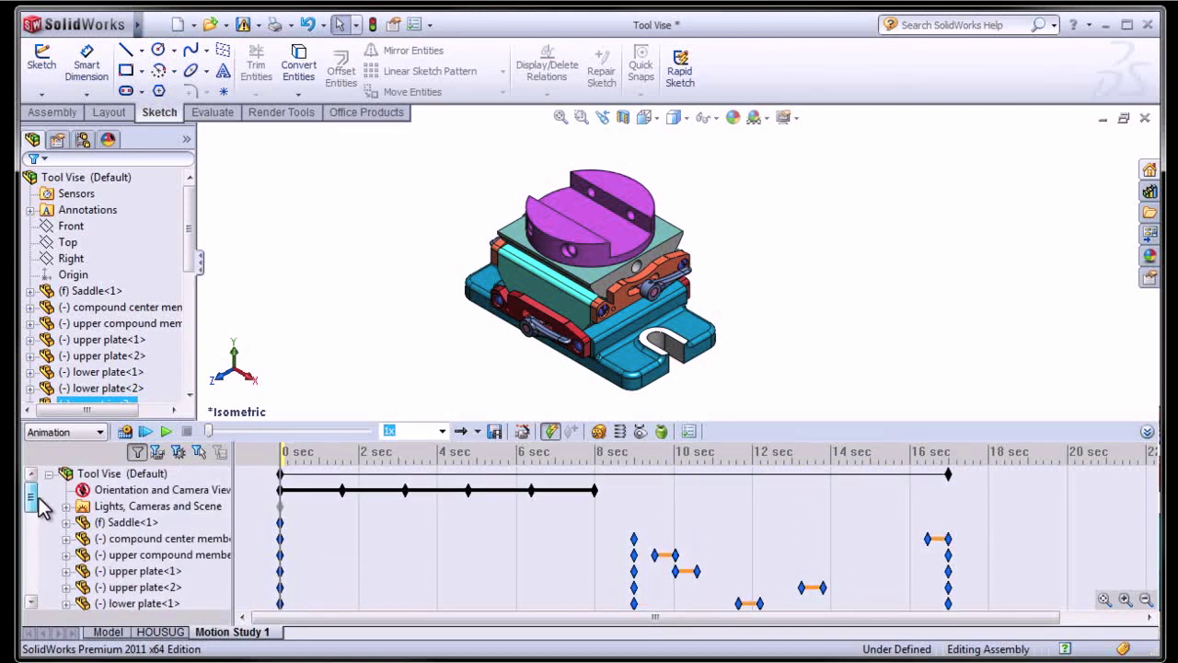
pyautogui.click(735, 592)
pyautogui.click(820, 557)
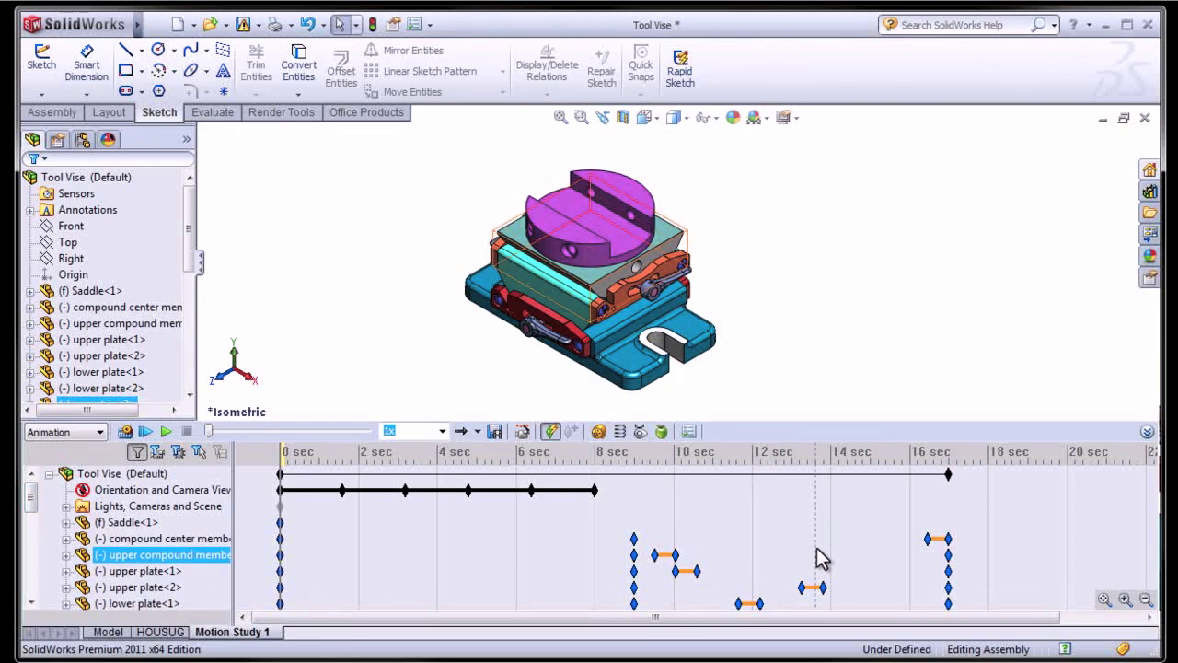
pyautogui.click(670, 481)
# Choose a Collapse animation in the Animation Wizard and set its duration to 8 seconds
pyautogui.click(522, 431)
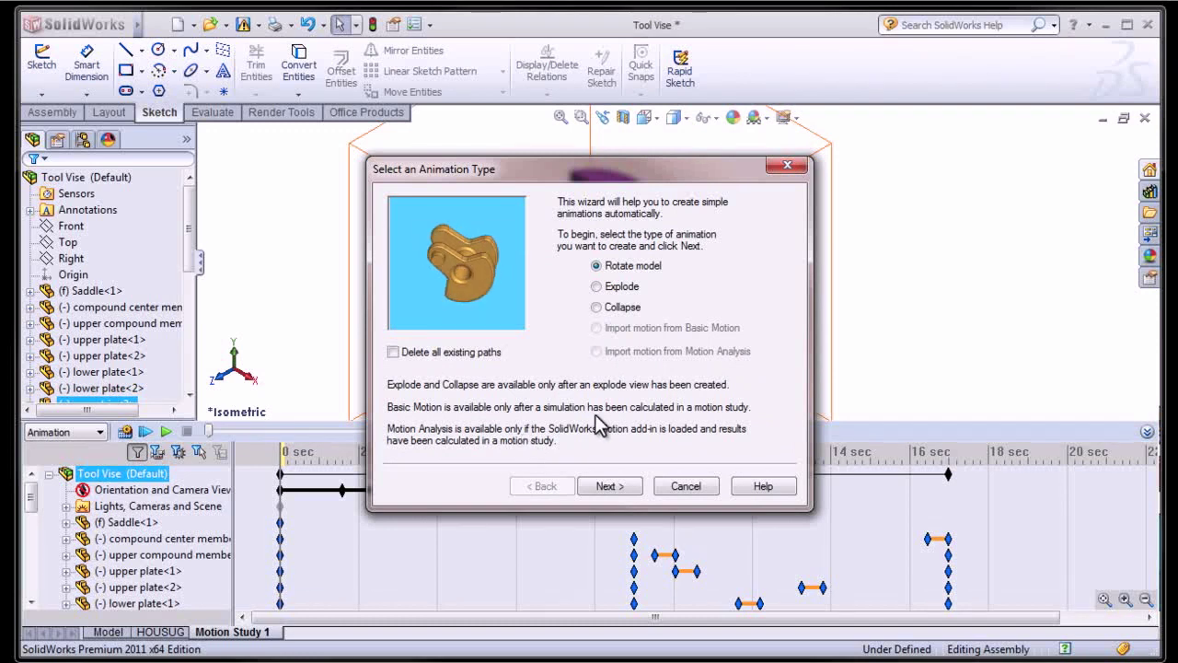
pyautogui.click(626, 308)
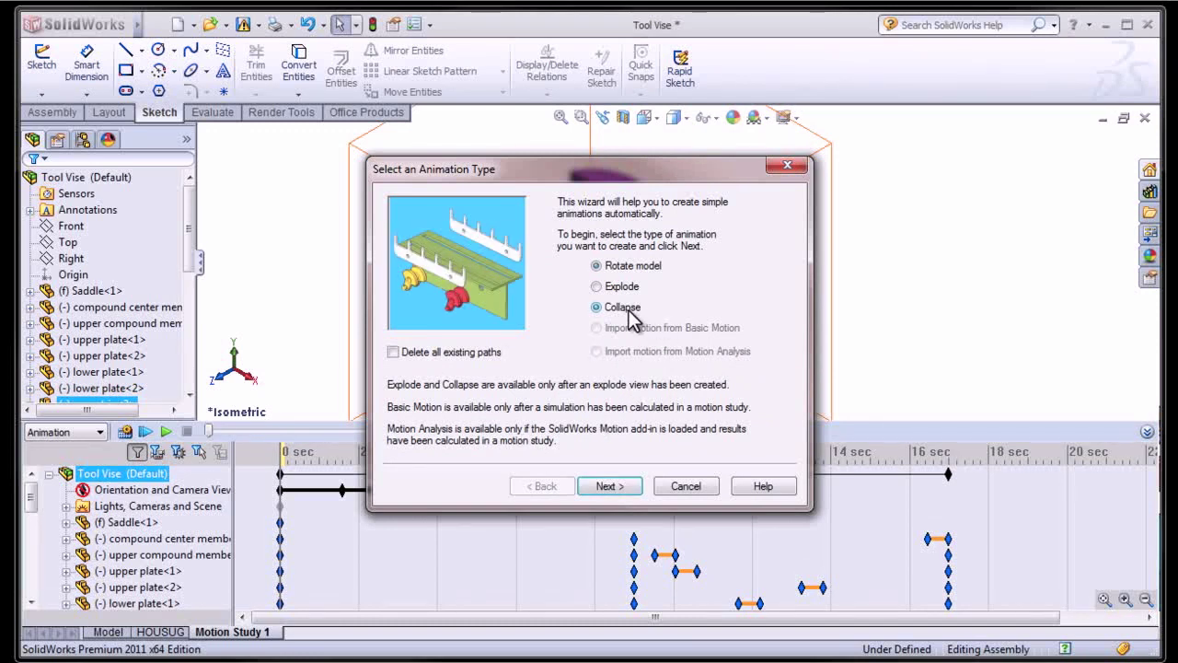
pyautogui.click(612, 488)
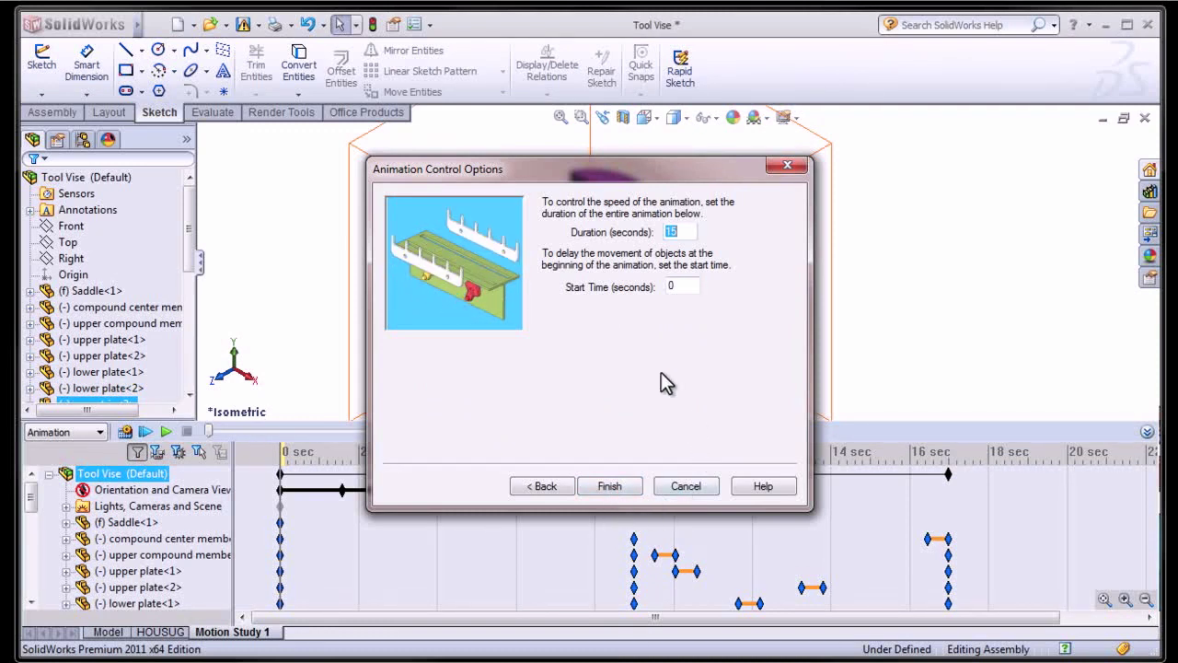
pyautogui.write('8')
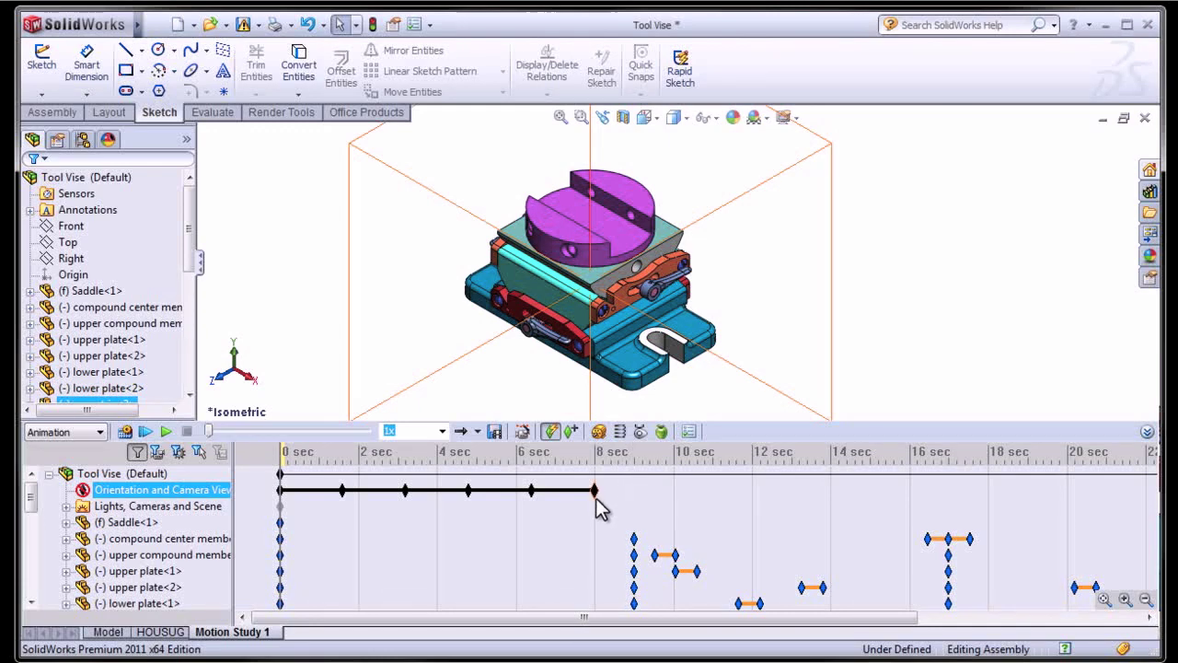
# Select Tool Vise (Default) and play the full 25-second rotate, explode and collapse study
pyautogui.click(806, 570)
pyautogui.click(814, 555)
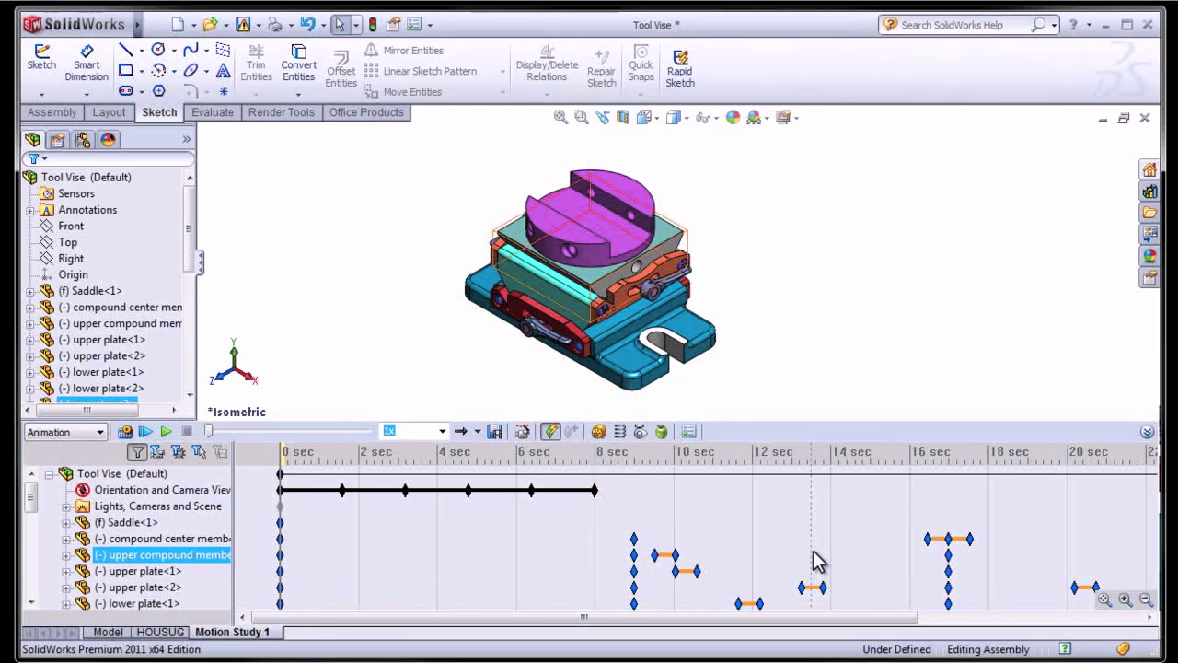
pyautogui.click(413, 521)
pyautogui.click(267, 473)
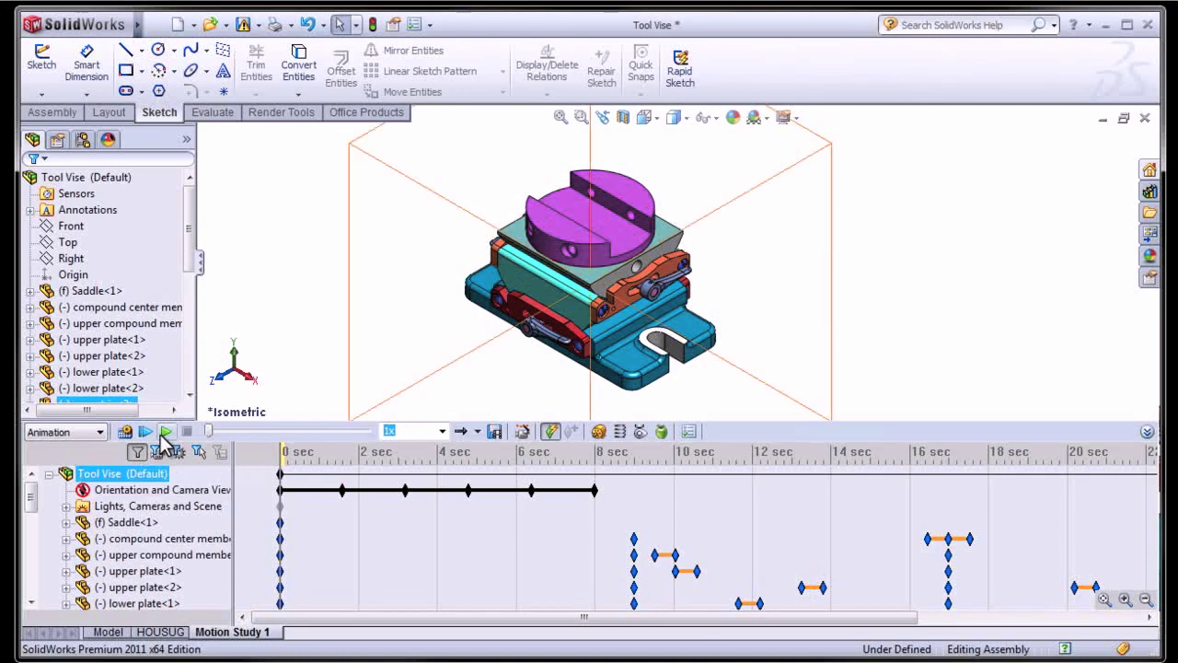
pyautogui.click(168, 432)
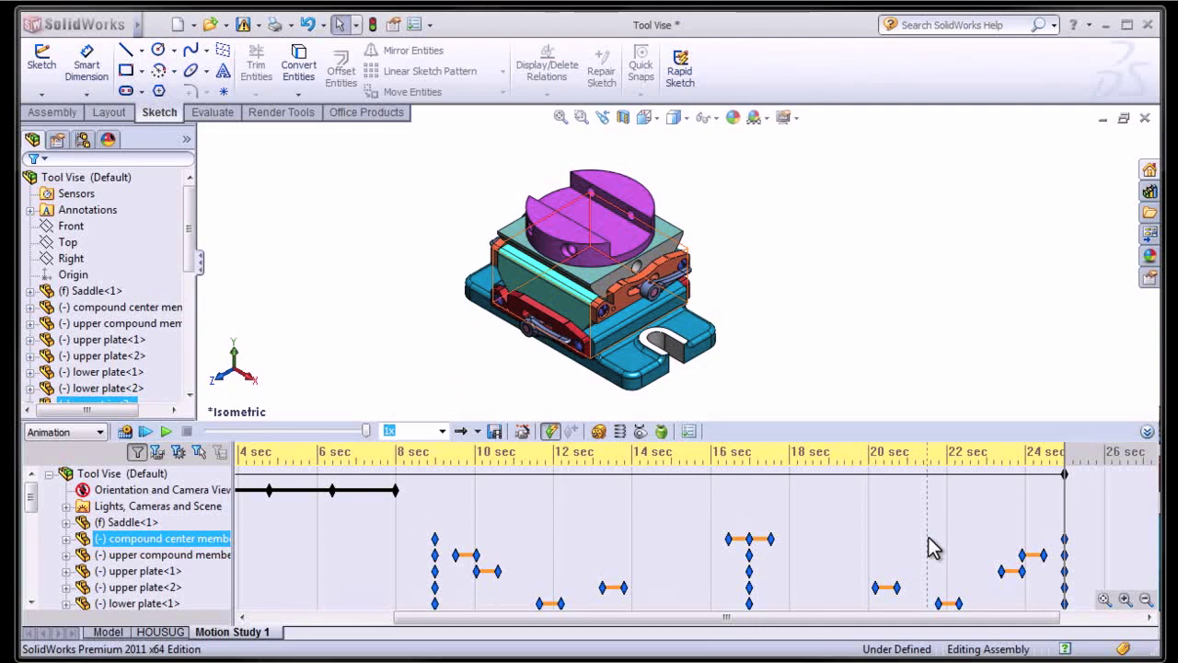
# Scrub the time bar to about 9.5 seconds and bring up the Orientation and Camera Views options
pyautogui.click(879, 329)
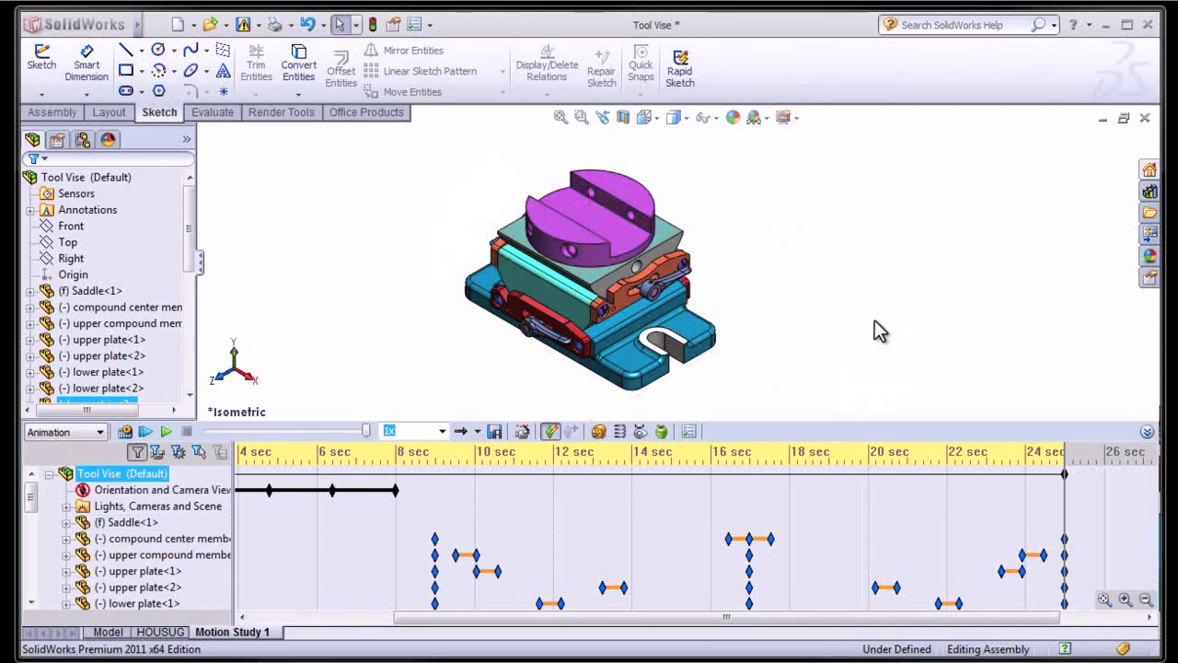
pyautogui.click(1053, 512)
pyautogui.click(1061, 522)
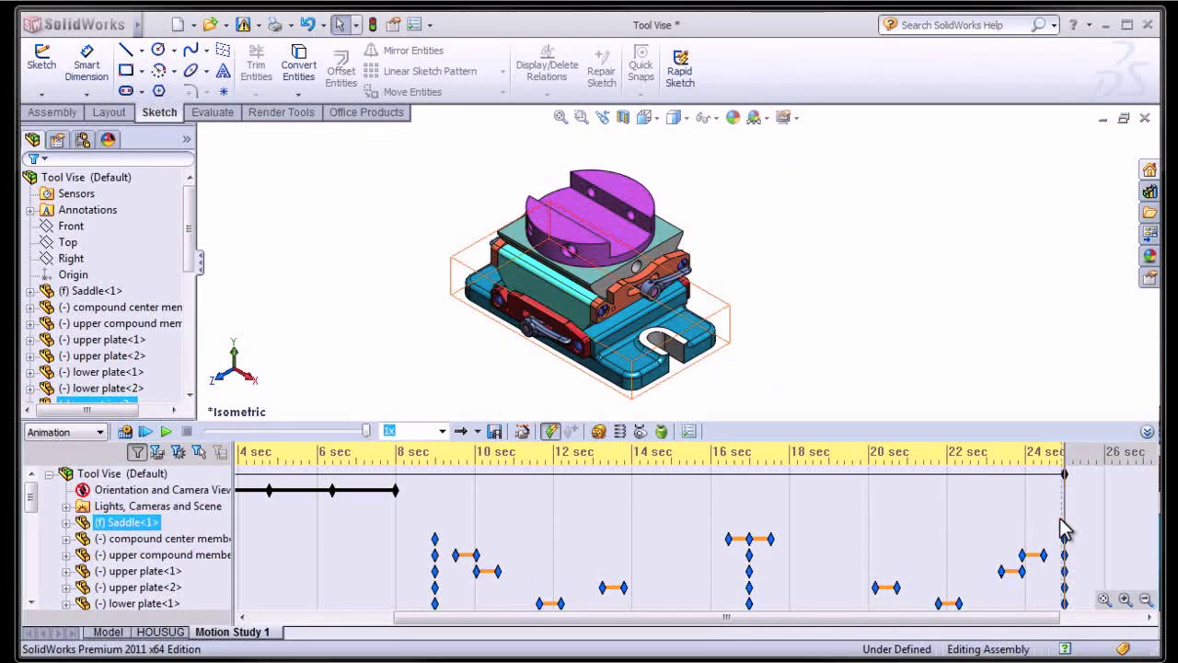
pyautogui.moveTo(1063, 516); pyautogui.dragTo(434, 525)
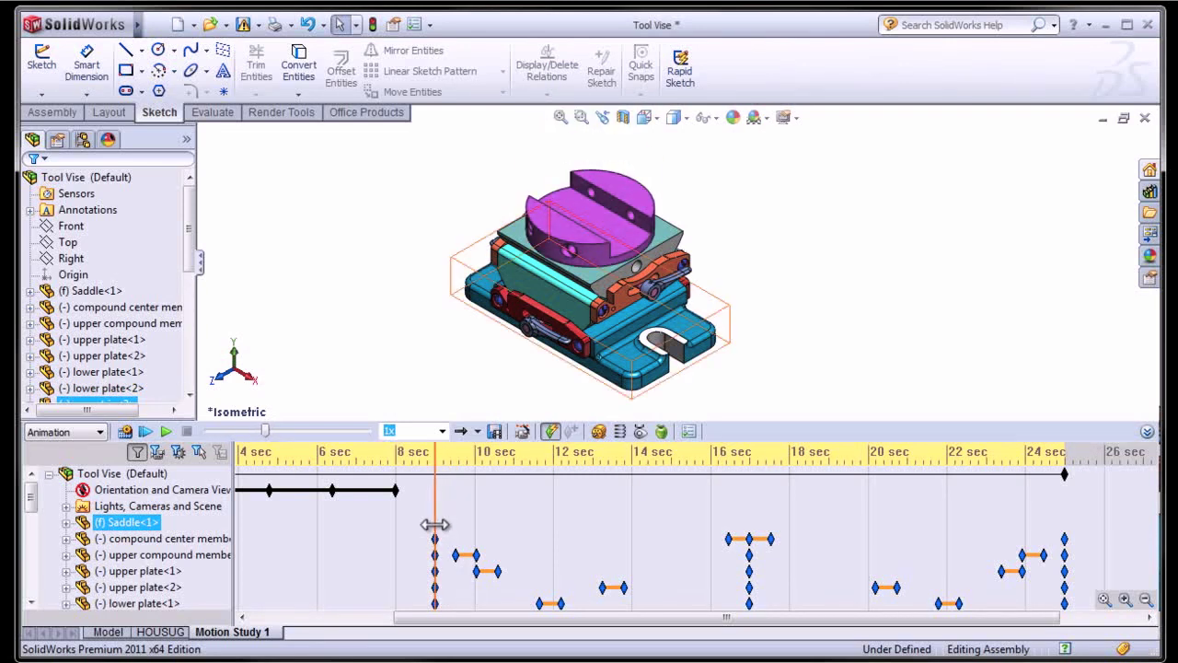
pyautogui.click(385, 490)
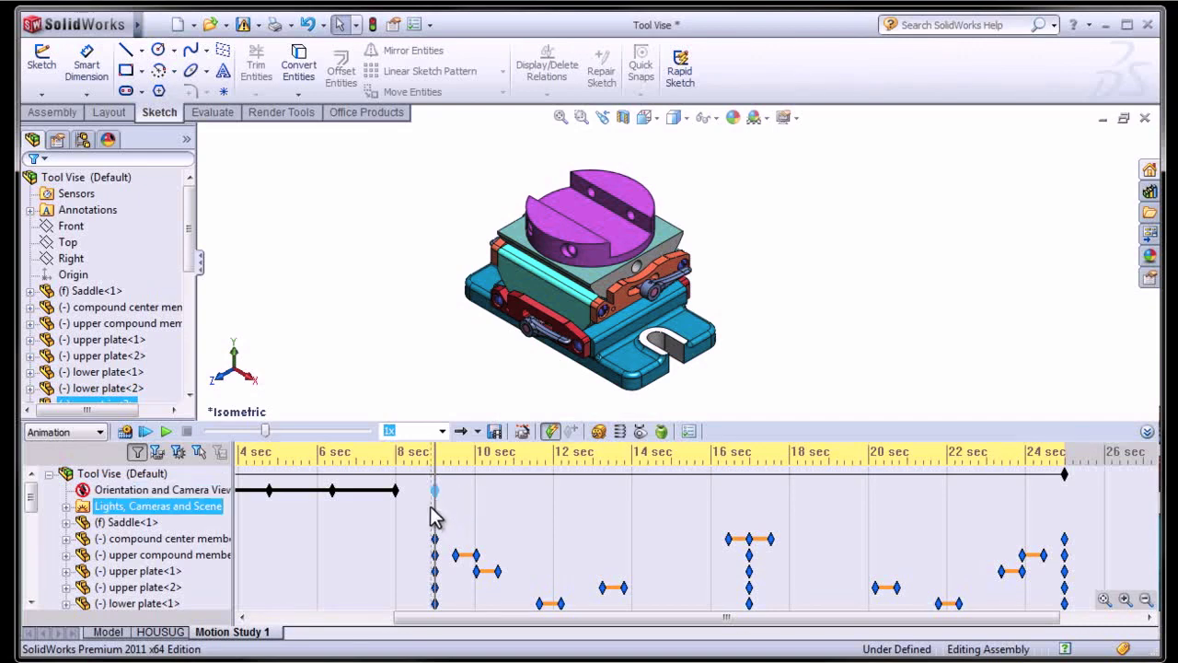
pyautogui.click(407, 521)
pyautogui.moveTo(407, 521); pyautogui.dragTo(456, 522)
pyautogui.click(162, 491)
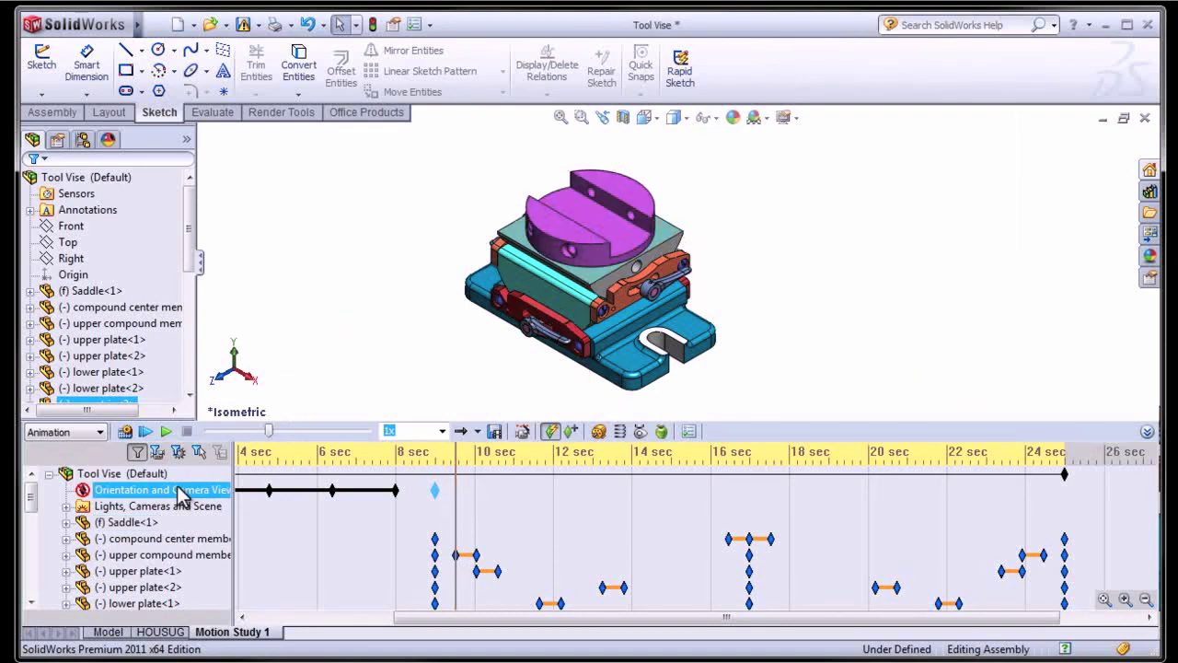
pyautogui.rightClick(166, 495)
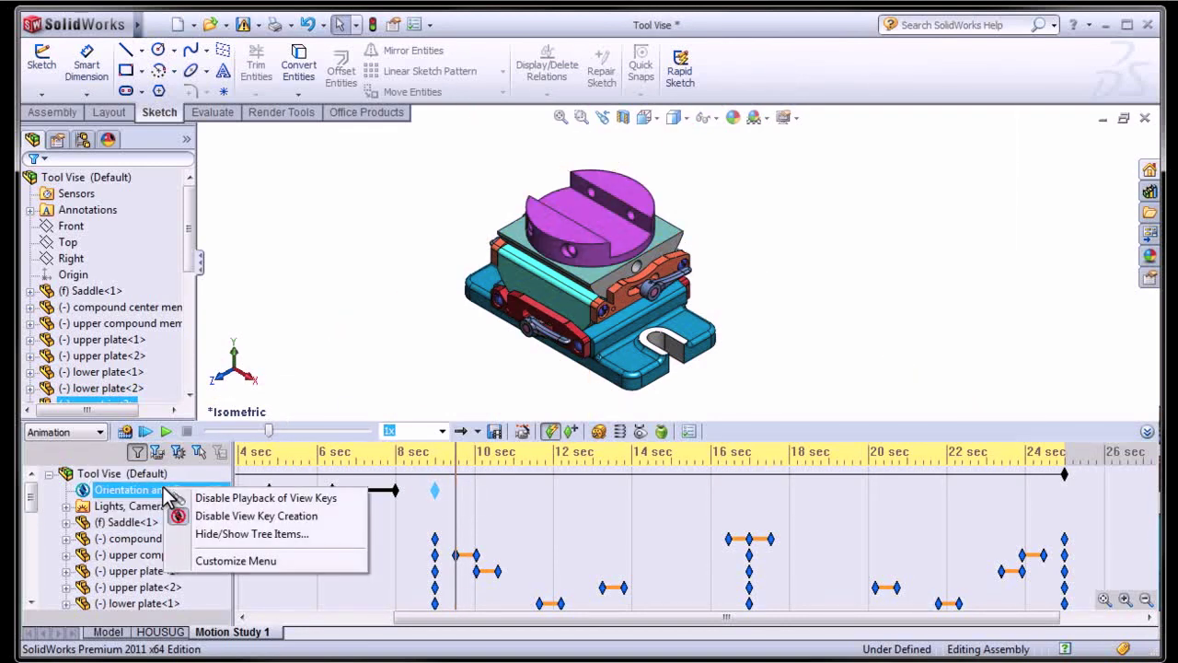
# Enable View Key Creation and zoom out on the vise to record a camera key
pyautogui.click(283, 521)
pyautogui.moveTo(613, 377); pyautogui.dragTo(632, 276, button='middle')
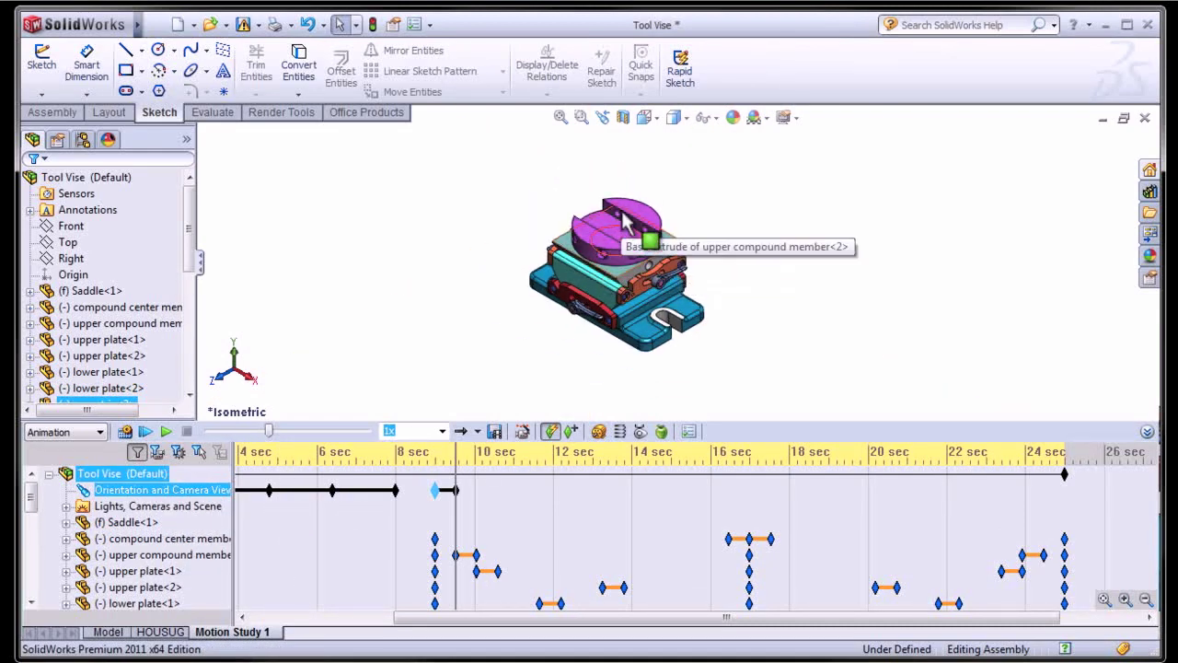
pyautogui.click(457, 538)
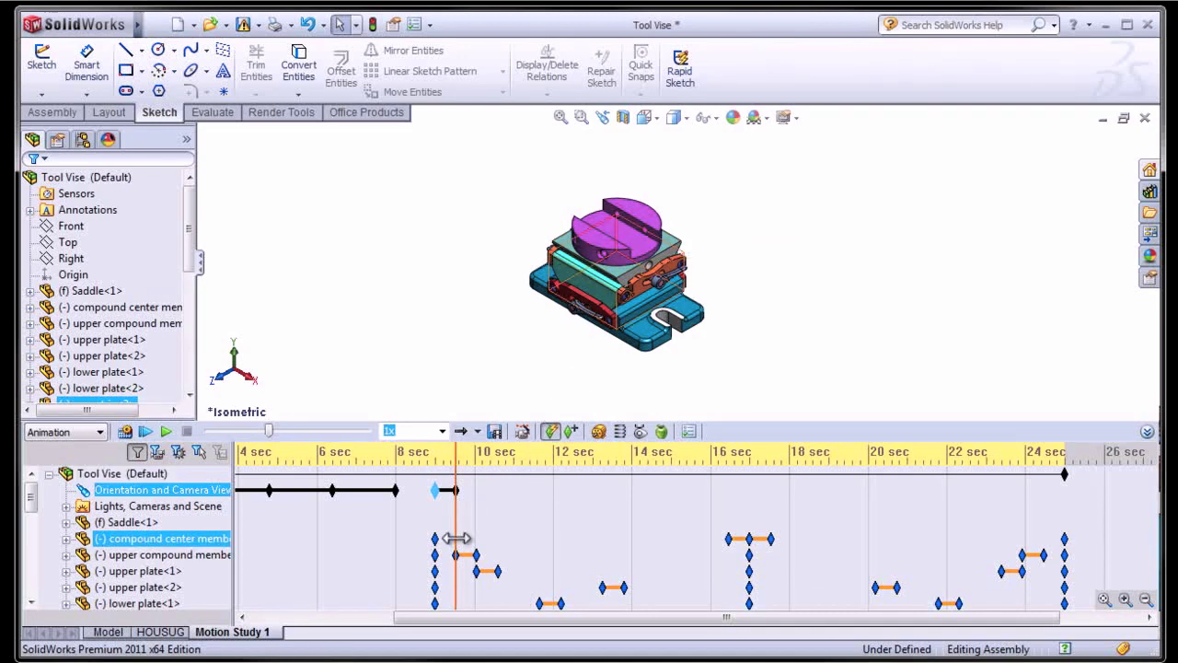
pyautogui.moveTo(457, 539)
pyautogui.mouseDown()
pyautogui.moveTo(424, 538)
pyautogui.moveTo(455, 532)
pyautogui.mouseUp()
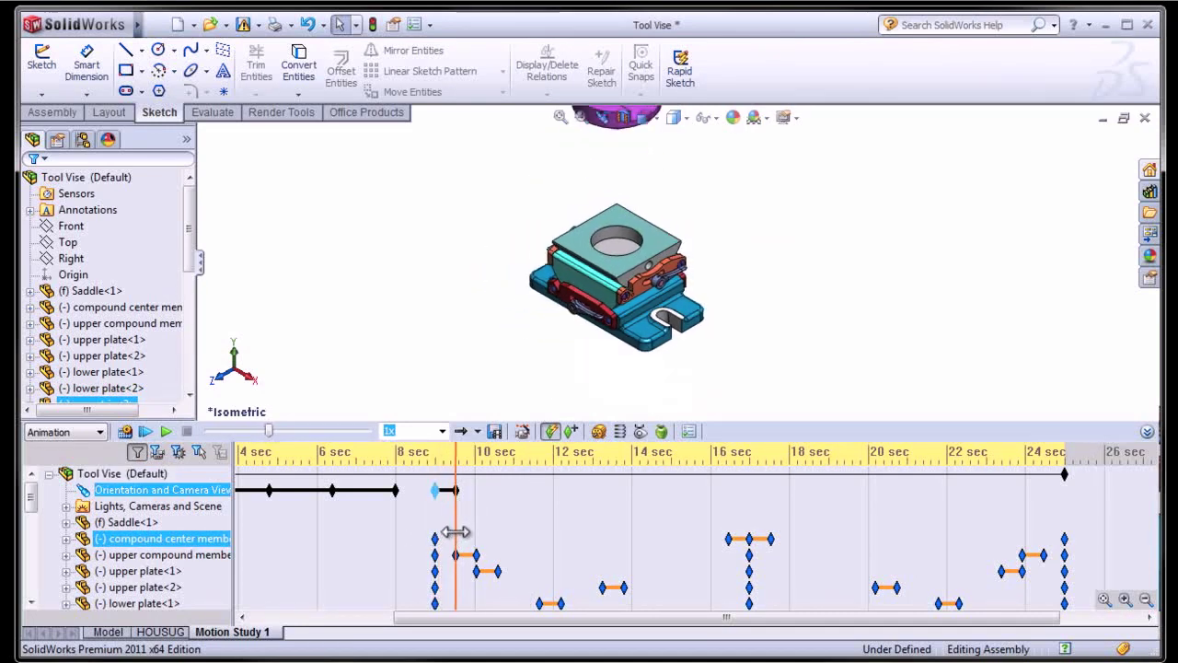
# Scrub from about 8.9 seconds forward to the exploded assembly to check the zoom
pyautogui.click(553, 369)
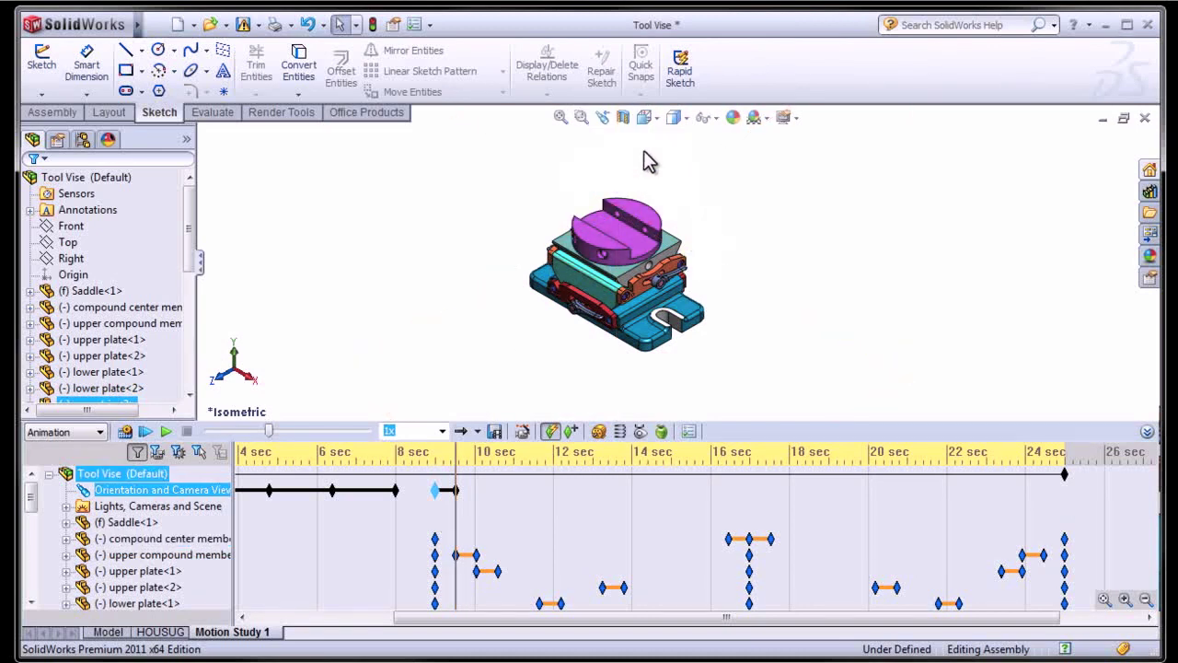
pyautogui.click(451, 527)
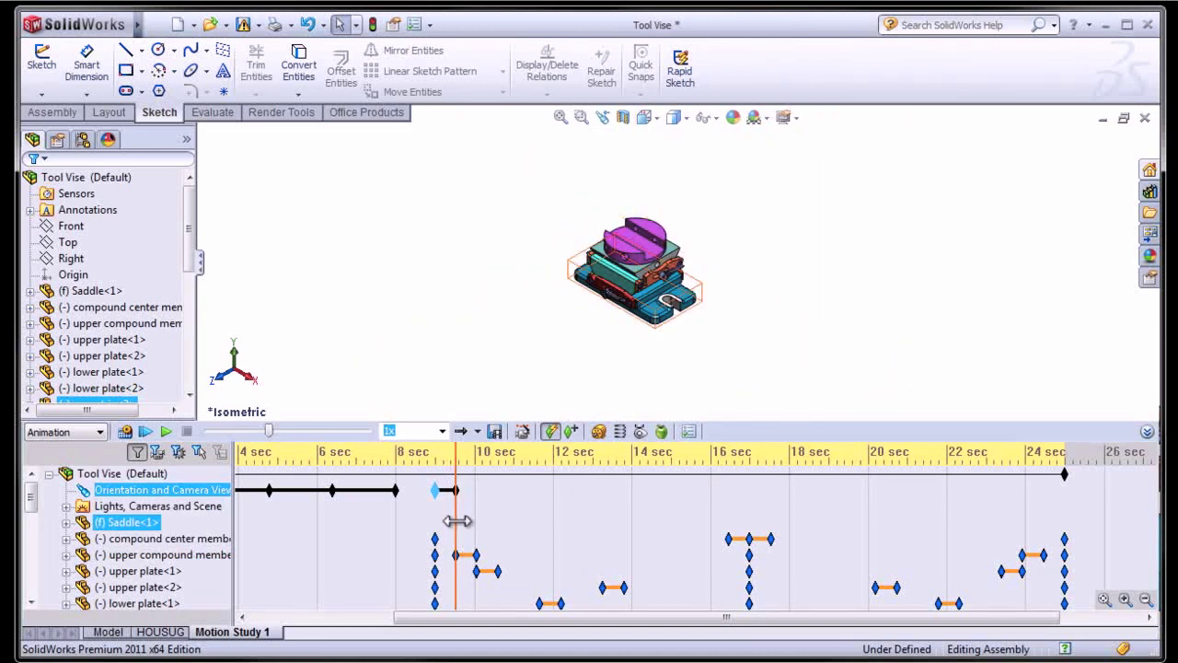
pyautogui.moveTo(456, 521)
pyautogui.mouseDown()
pyautogui.moveTo(434, 526)
pyautogui.moveTo(456, 523)
pyautogui.mouseUp()
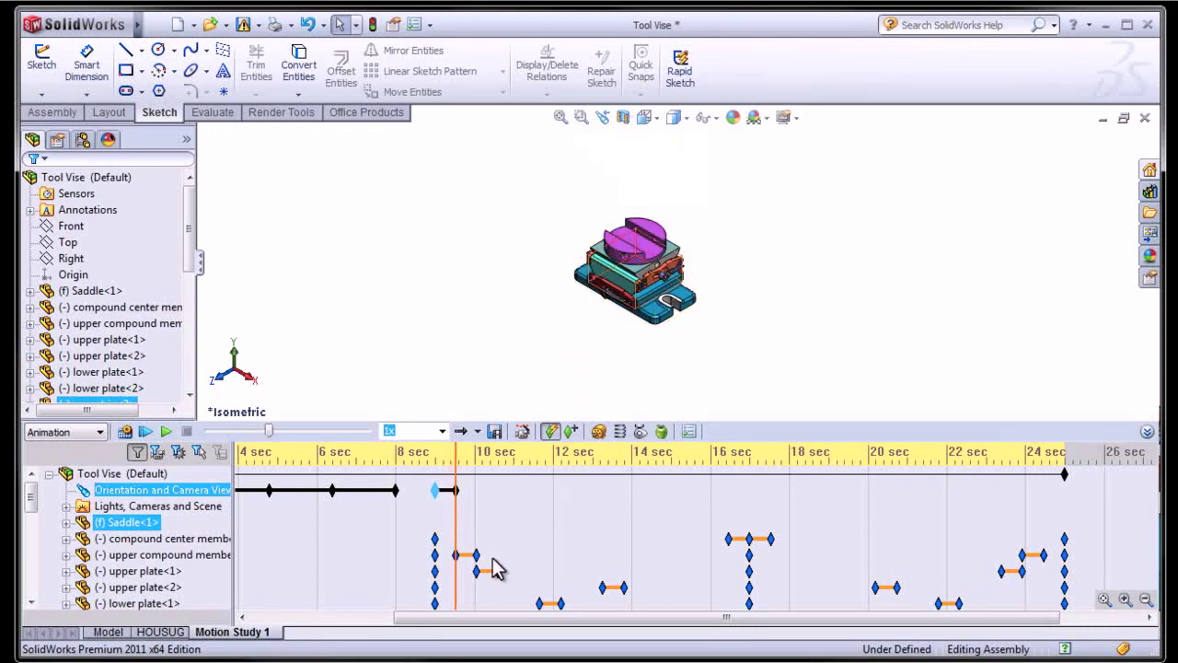
pyautogui.moveTo(454, 517); pyautogui.dragTo(1042, 517)
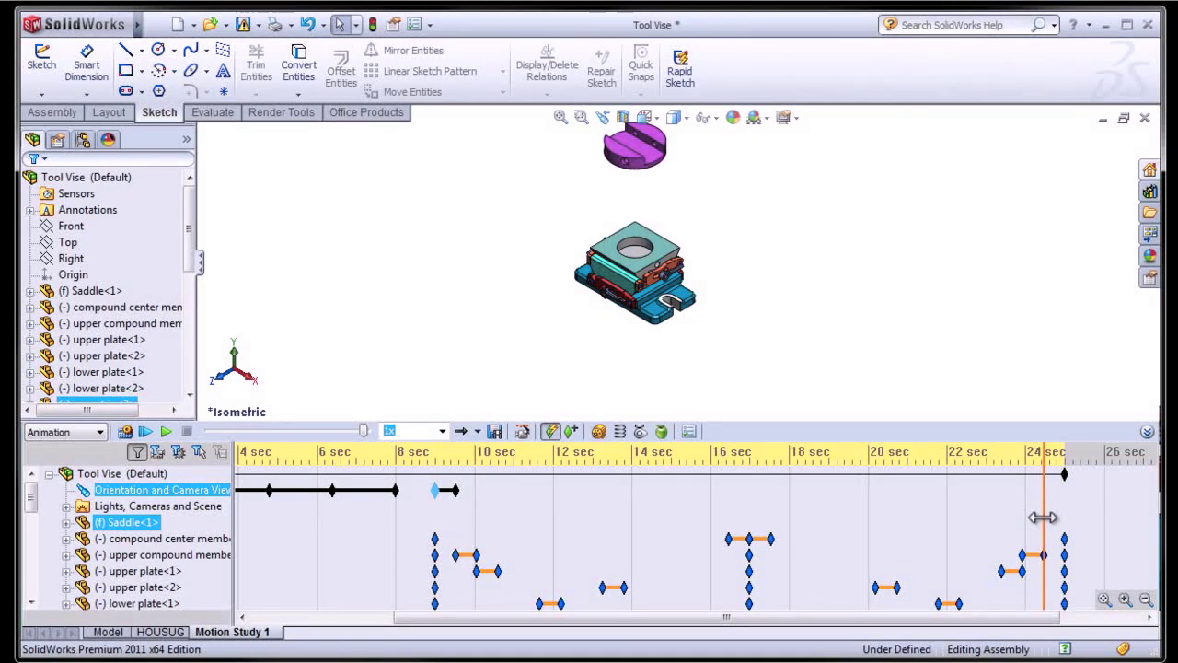
# Copy the 9 sec camera view key to about 24.5 sec so the vise ends zoomed in
pyautogui.moveTo(1042, 518); pyautogui.dragTo(1047, 524)
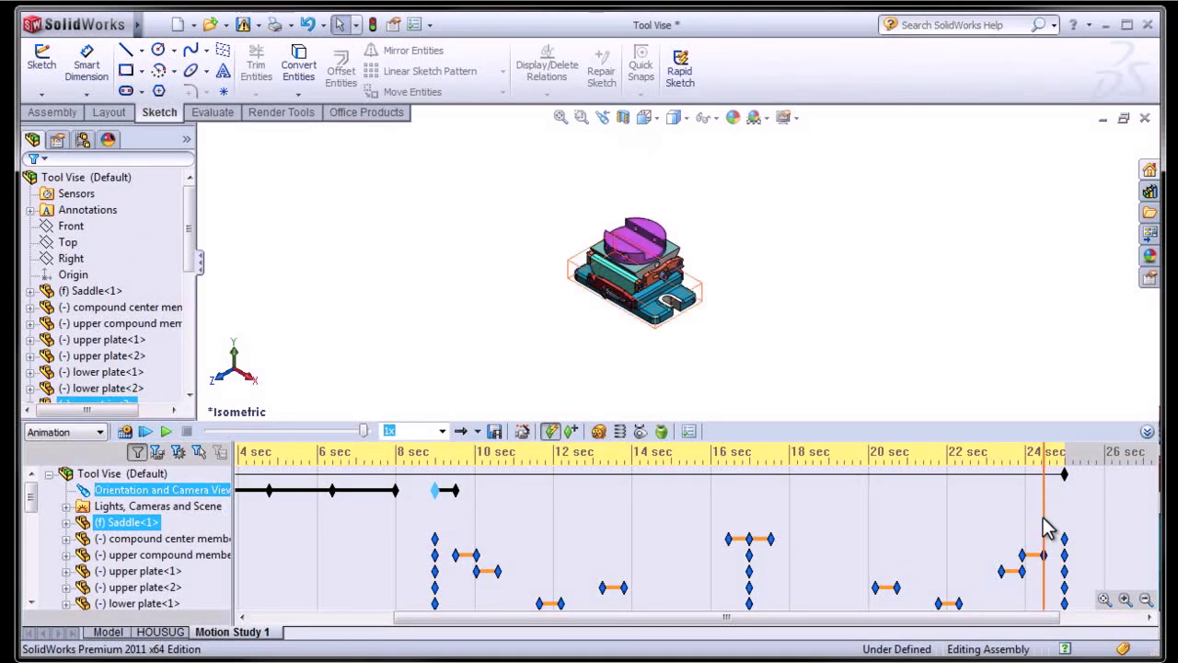
pyautogui.click(459, 497)
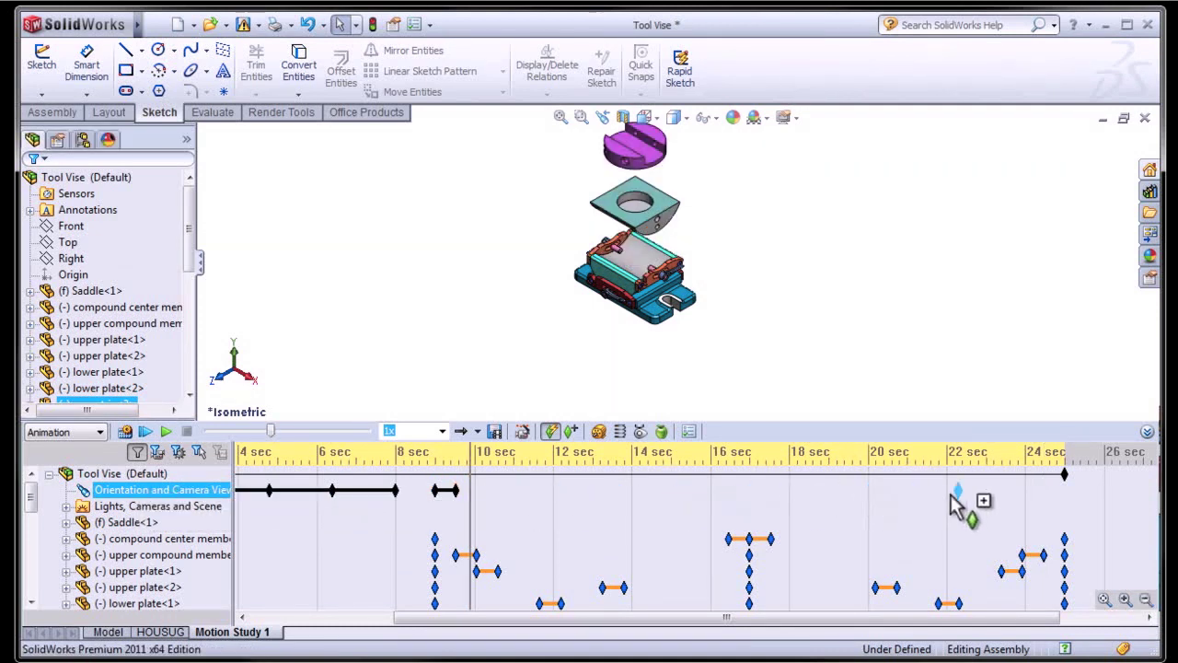
pyautogui.click(1038, 556)
pyautogui.click(1068, 506)
pyautogui.click(1071, 523)
pyautogui.click(1065, 517)
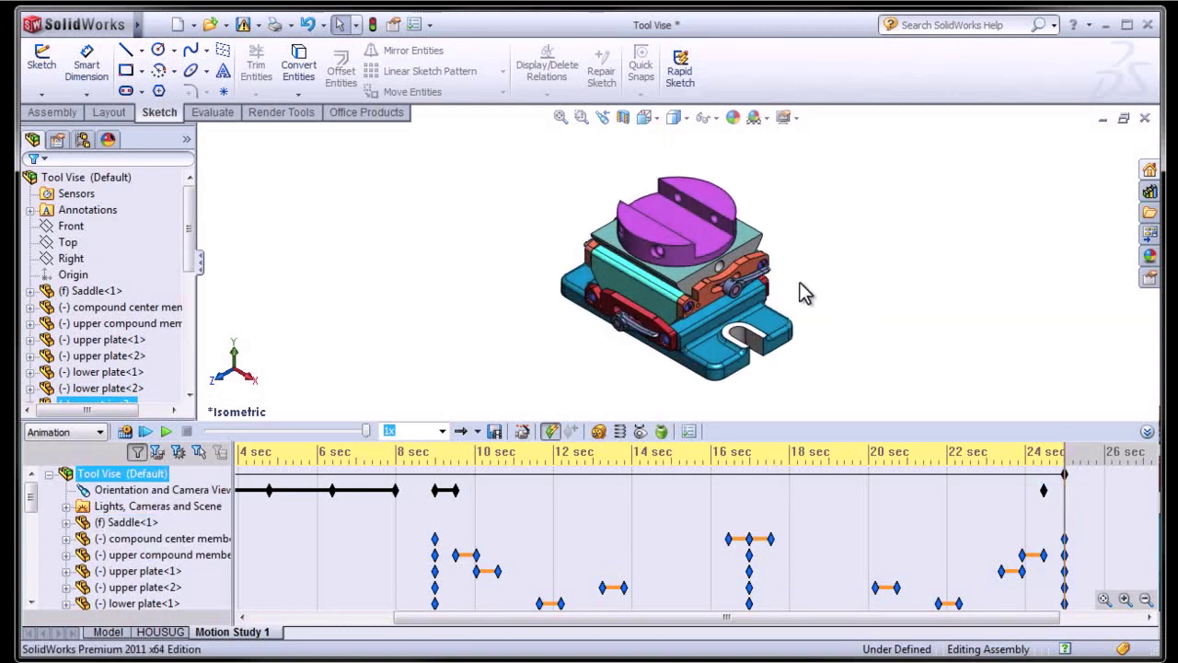
# Play the motion study from 0 sec to watch the rotation, explode, collapse and camera zooms
pyautogui.click(145, 432)
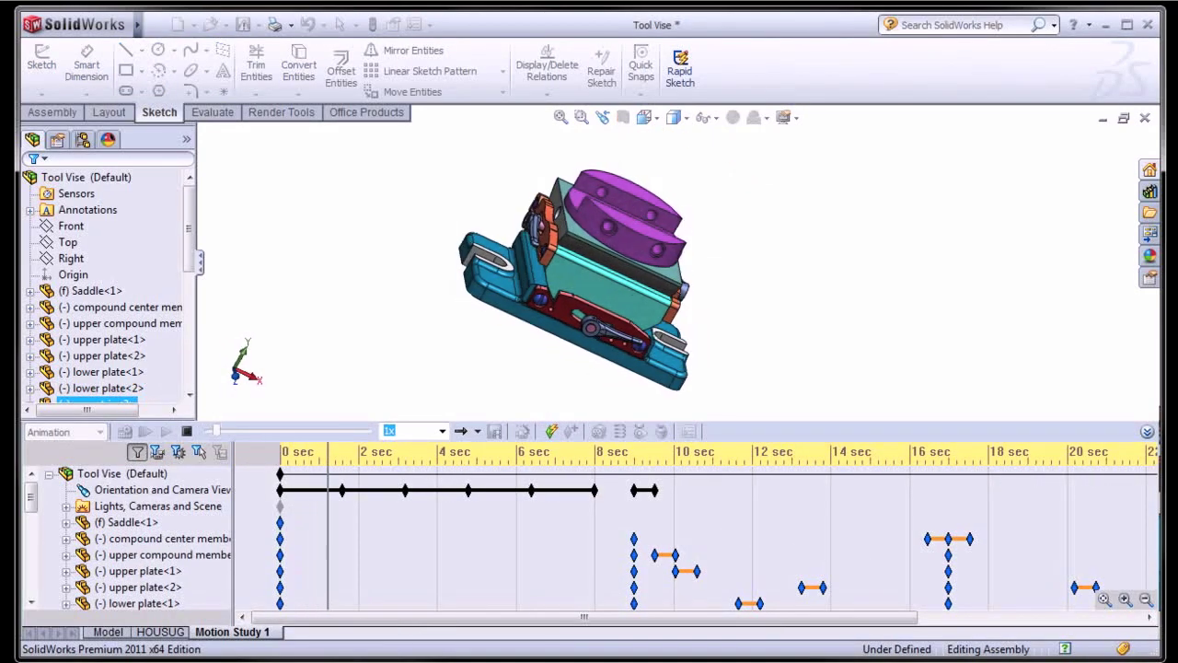